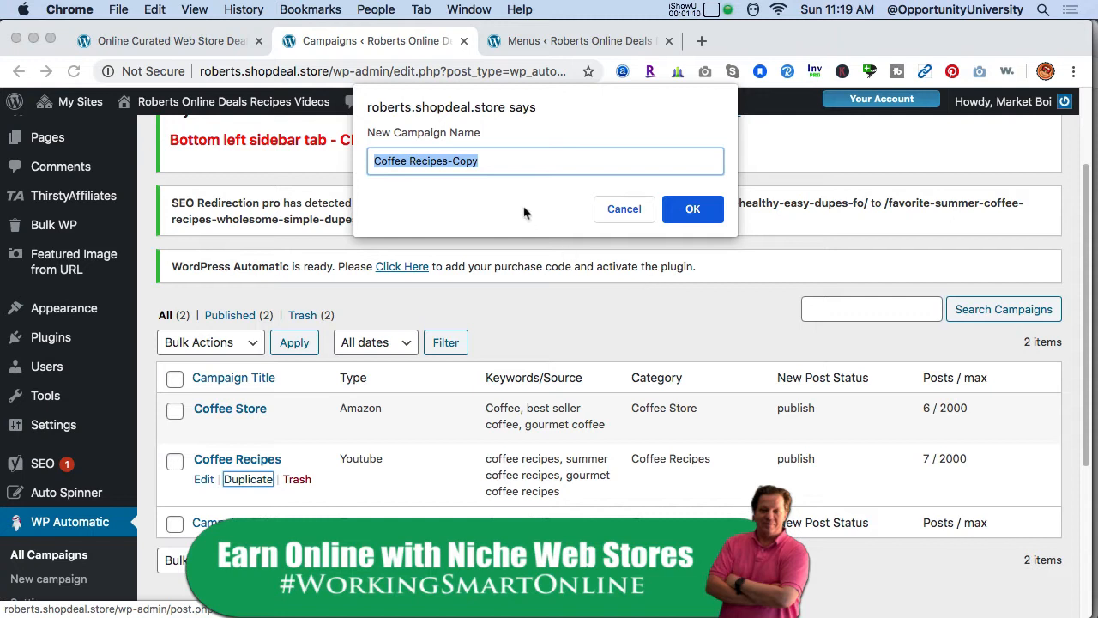
- Duplicate the Coffee Recipes campaign, naming the copy Tea Recipes, and acknowledge the confirmation
double_click(466, 161)
key("BackSpace")
key("BackSpace")
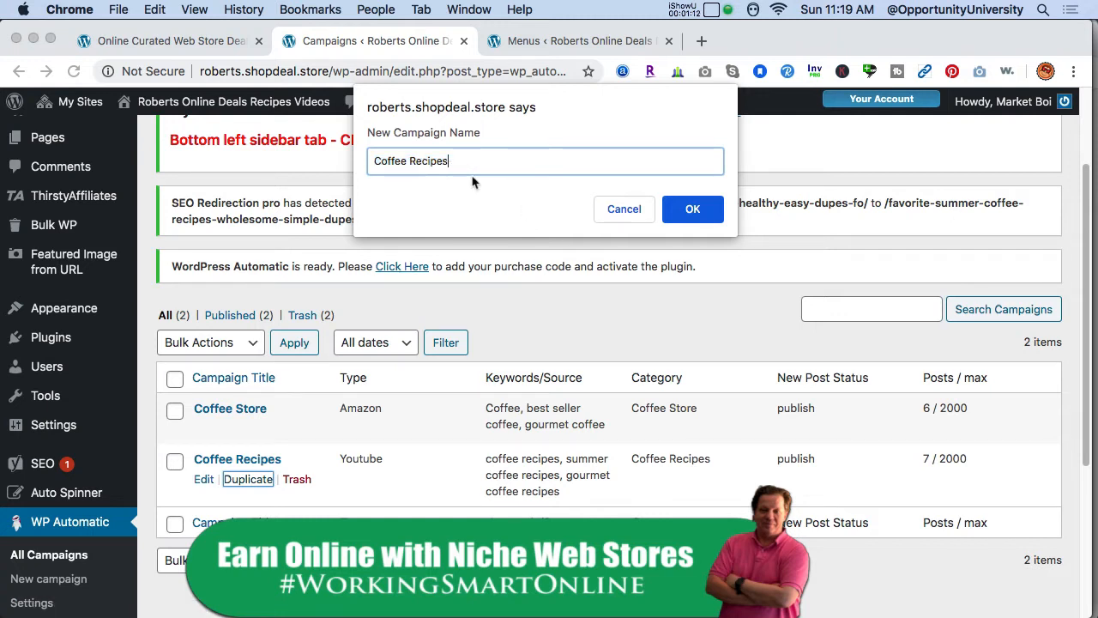
double_click(391, 161)
type("Tea")
left_click(702, 210)
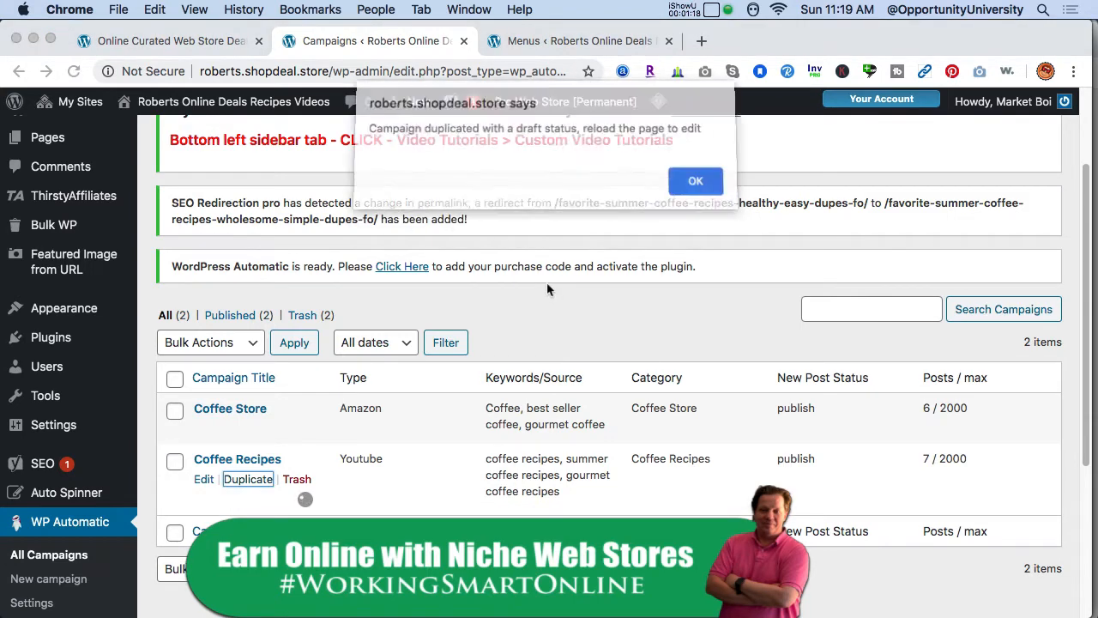
left_click(691, 190)
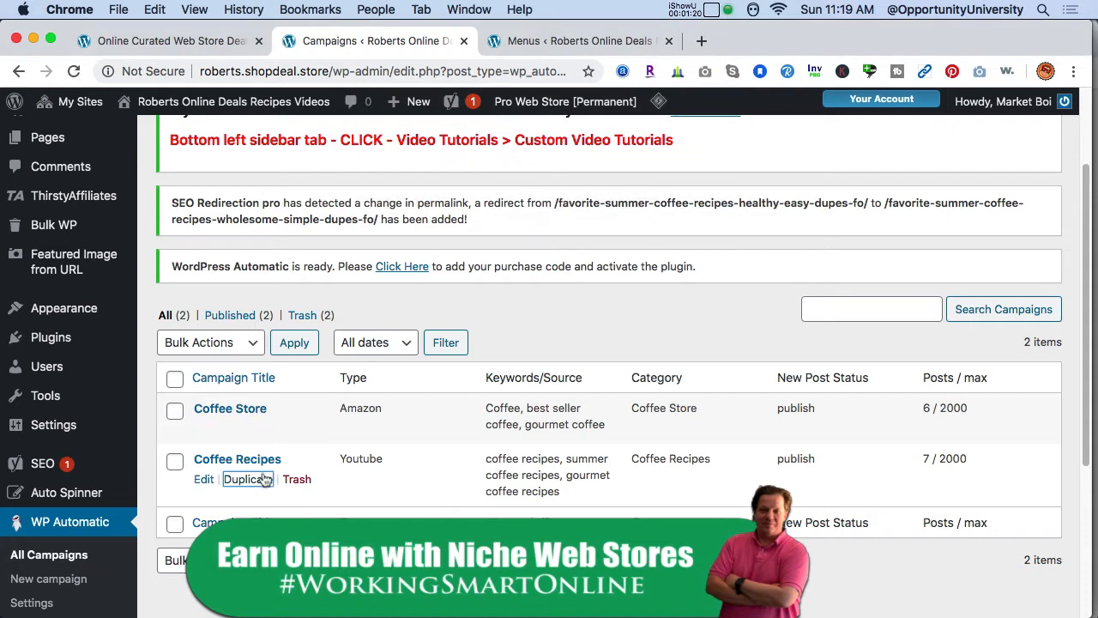
- Duplicate the Coffee Recipes campaign again, naming the copy Dessert Recipes, and acknowledge the confirmation
left_click(256, 486)
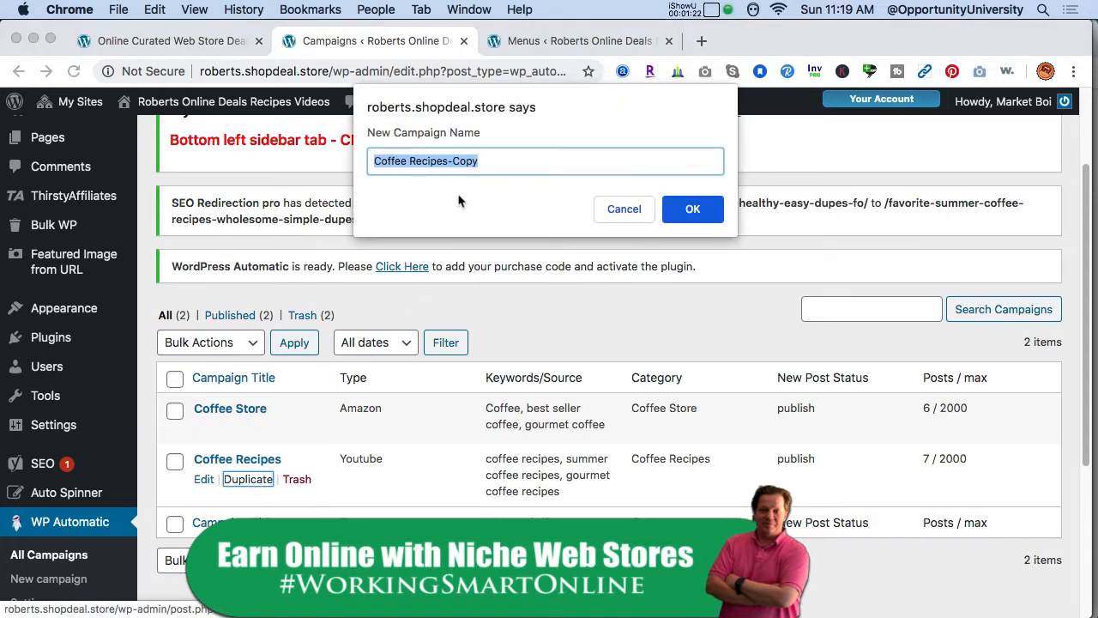
double_click(465, 163)
key("BackSpace")
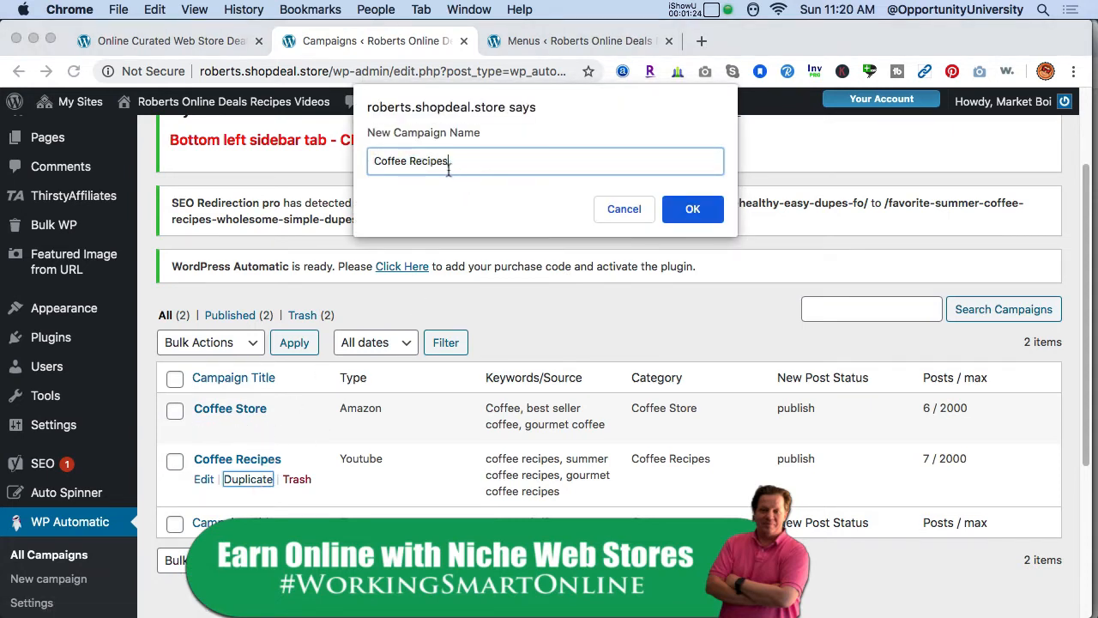
double_click(383, 163)
type("Desse")
type("ert")
key("BackSpace")
key("BackSpace")
key("BackSpace")
type("rt")
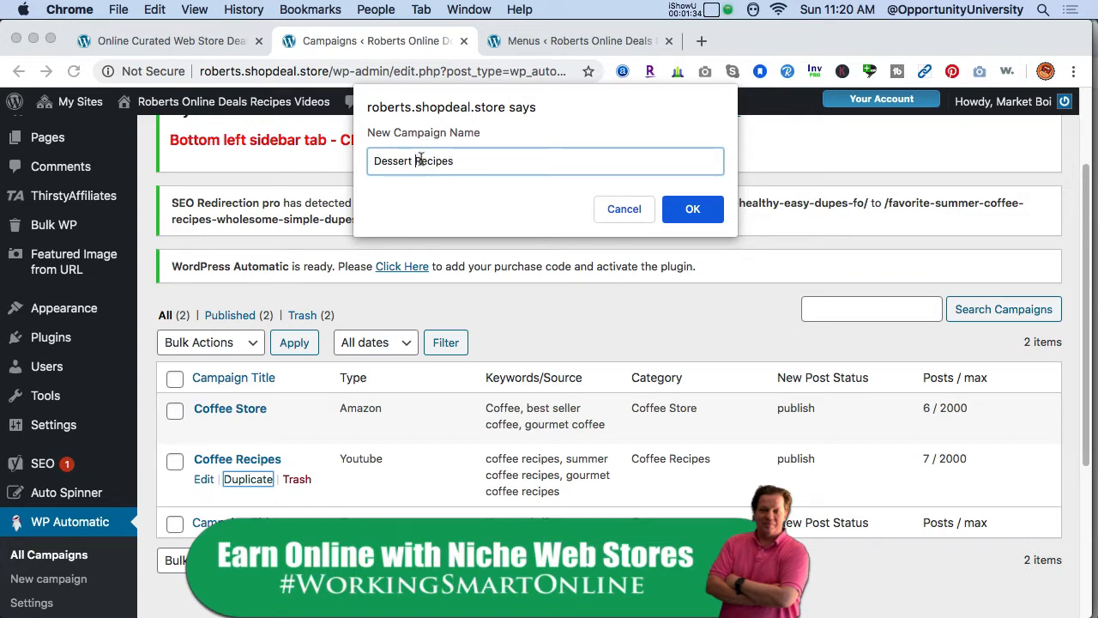
left_click(693, 208)
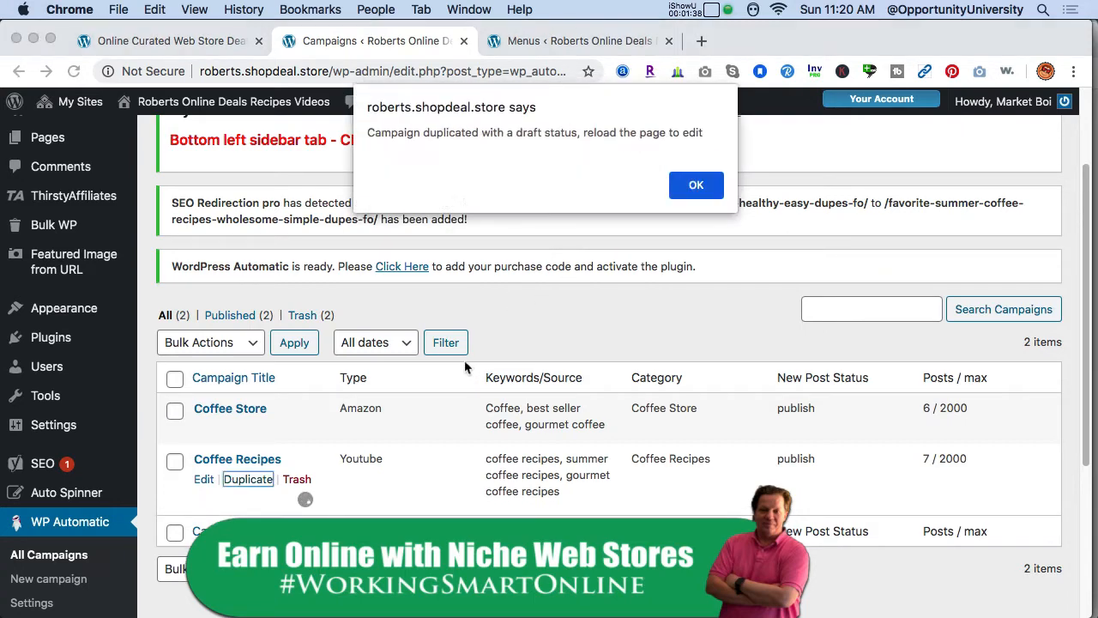
left_click(696, 187)
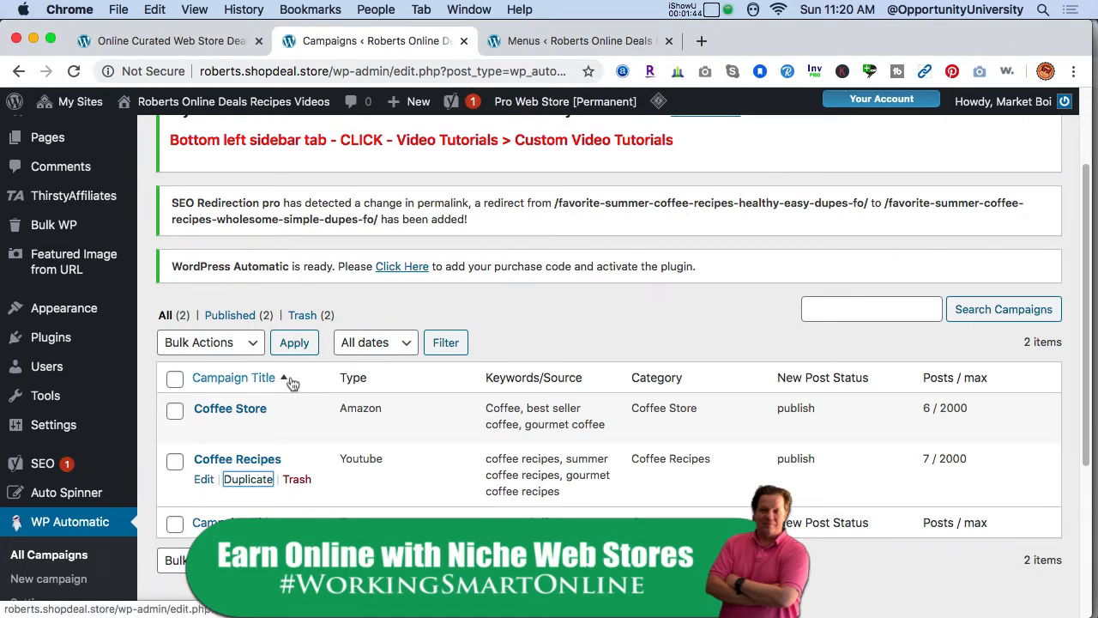
- Duplicate the Coffee Recipes campaign a third time, naming the copy Covid Safety Tips
left_click(250, 481)
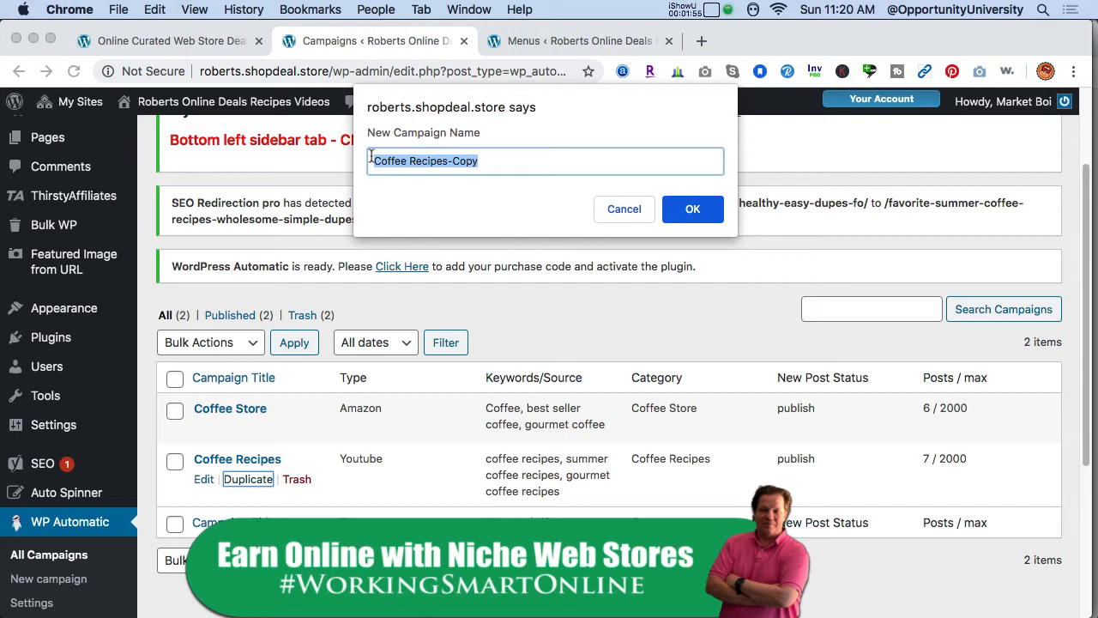
left_click(682, 207)
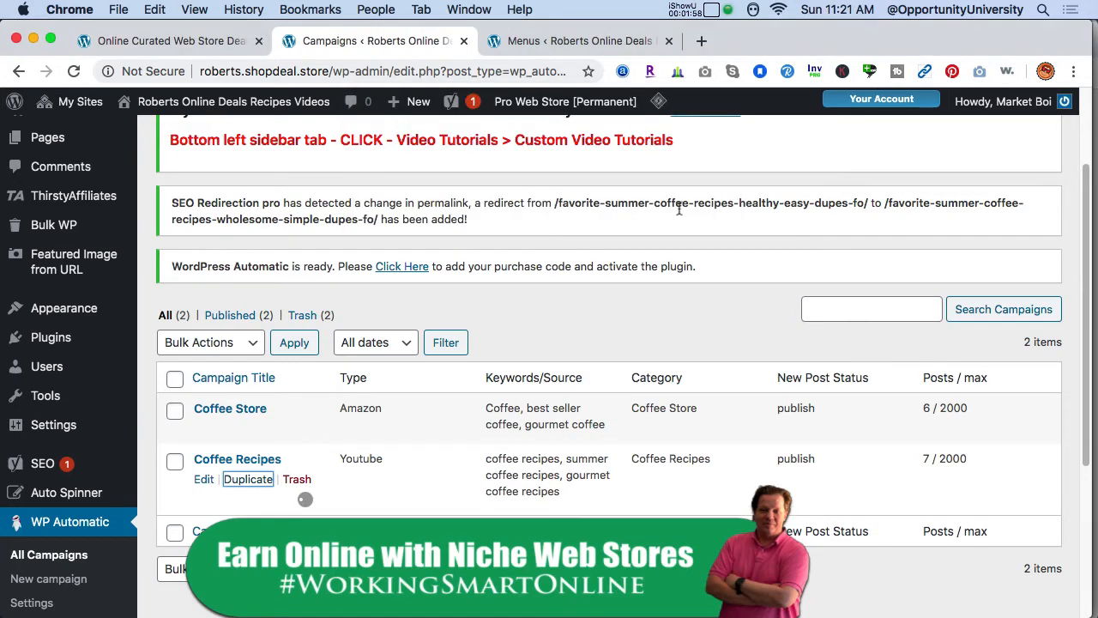
left_click(687, 197)
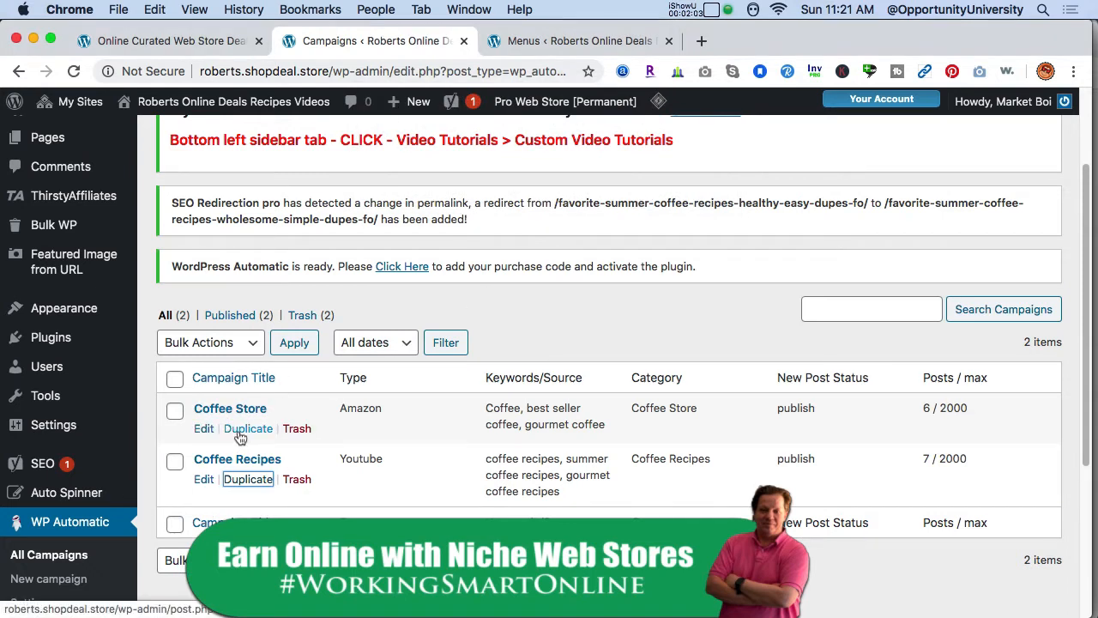
- Reload the campaign list and open the Covid Safety Tips draft campaign for editing
left_click(86, 558)
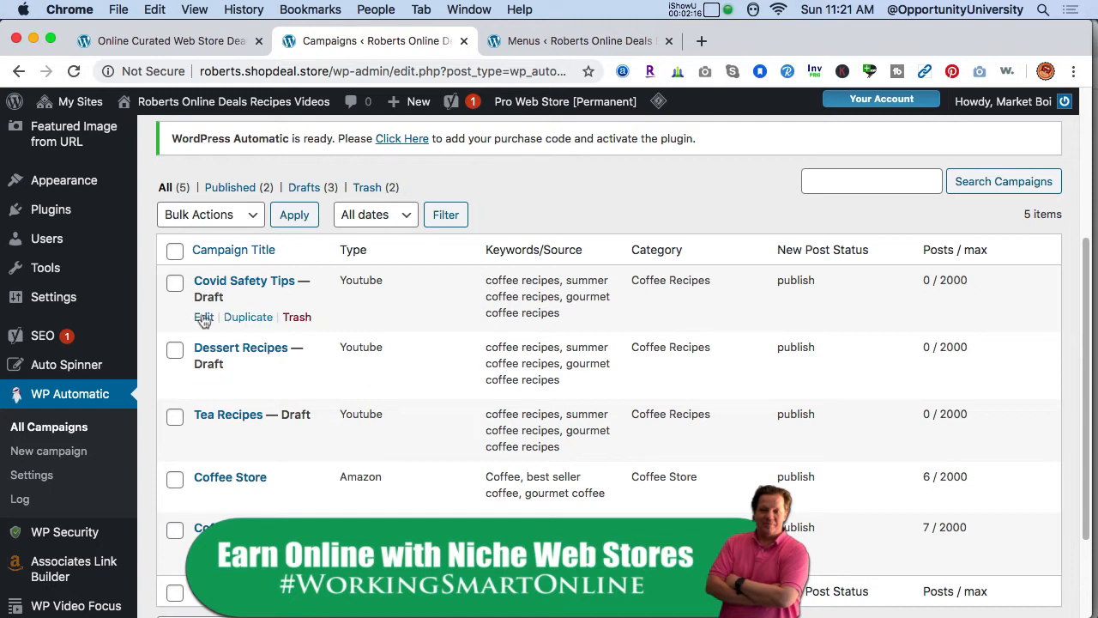
left_click(204, 317)
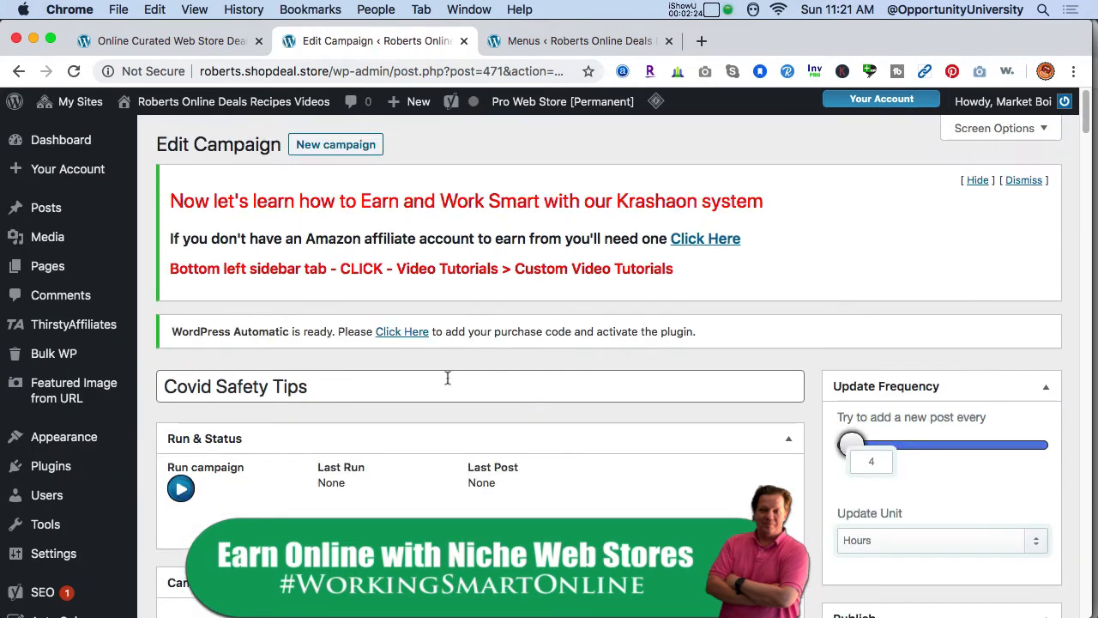
mouse_move(1089, 139)
left_mouse_down()
mouse_move(1085, 159)
mouse_move(1088, 124)
left_mouse_up()
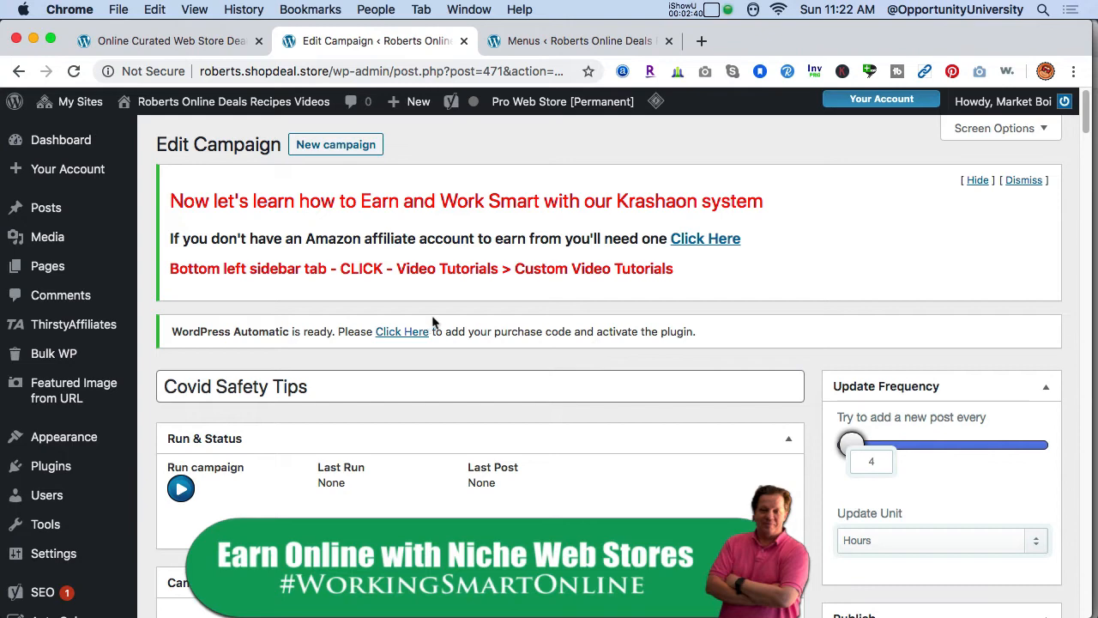
- Copy the campaign title and paste it as the campaign keywords, replacing the existing keywords
left_click(340, 386)
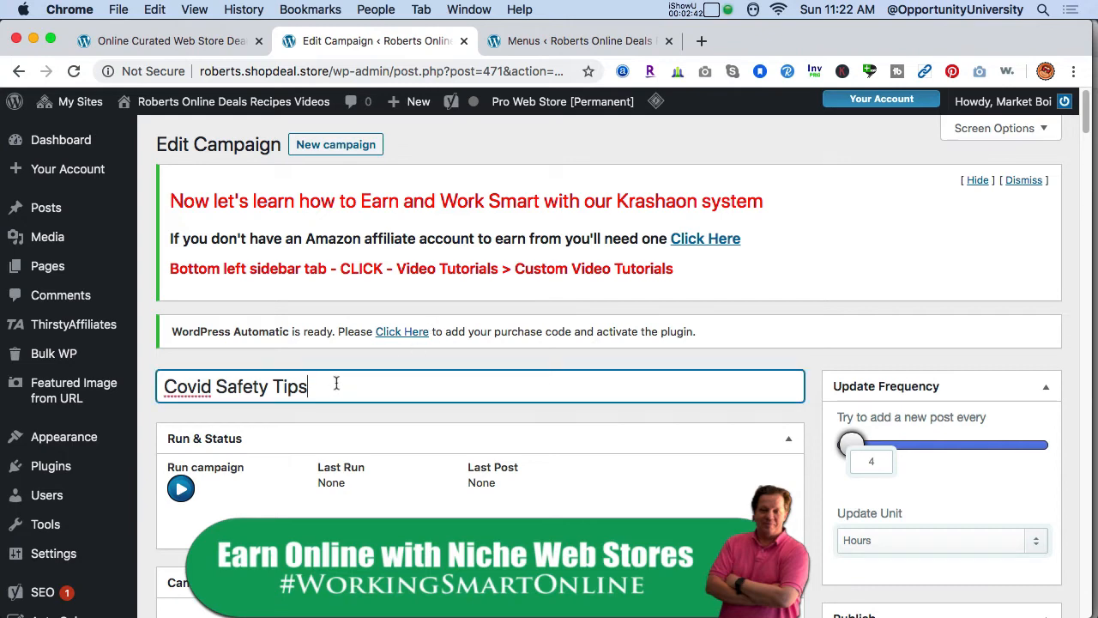
key("super+a")
key("super+c")
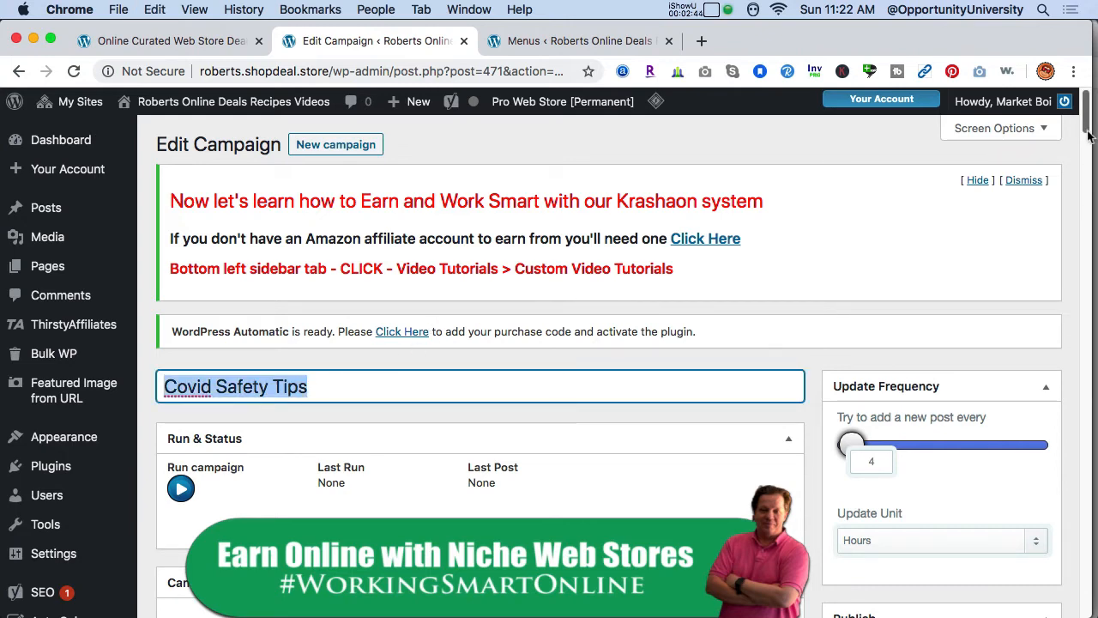
scroll(1089, 161, "down", 7)
key("super+a")
key("super+v")
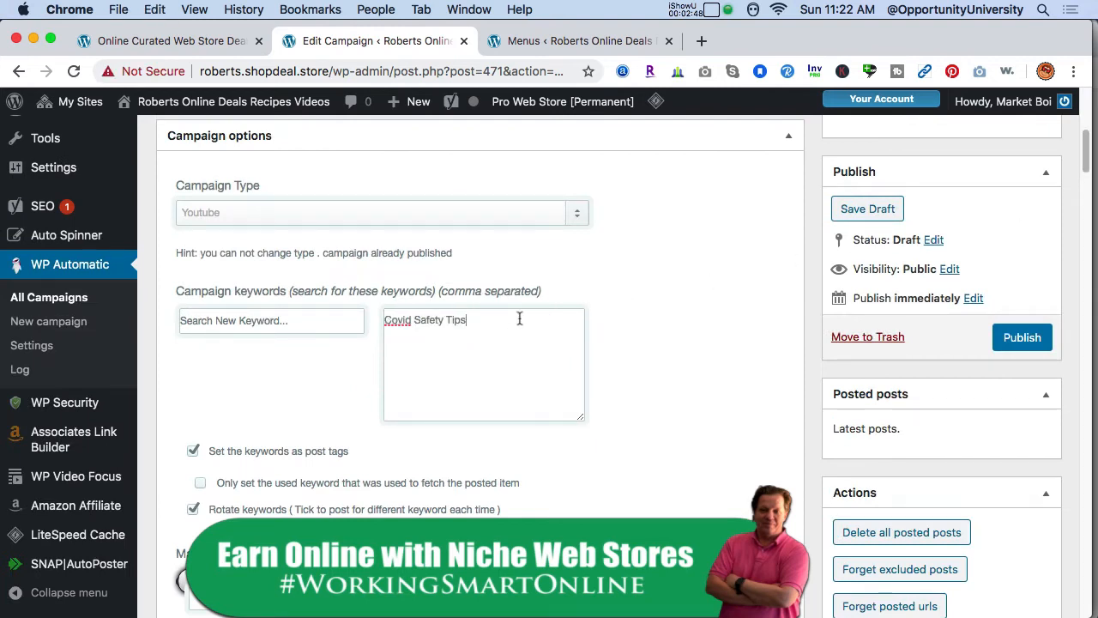
- Add a second keyword, corona virus Safety Tips, separated by a comma
type(",")
key("super+v")
double_click(494, 319)
type("conrona virus")
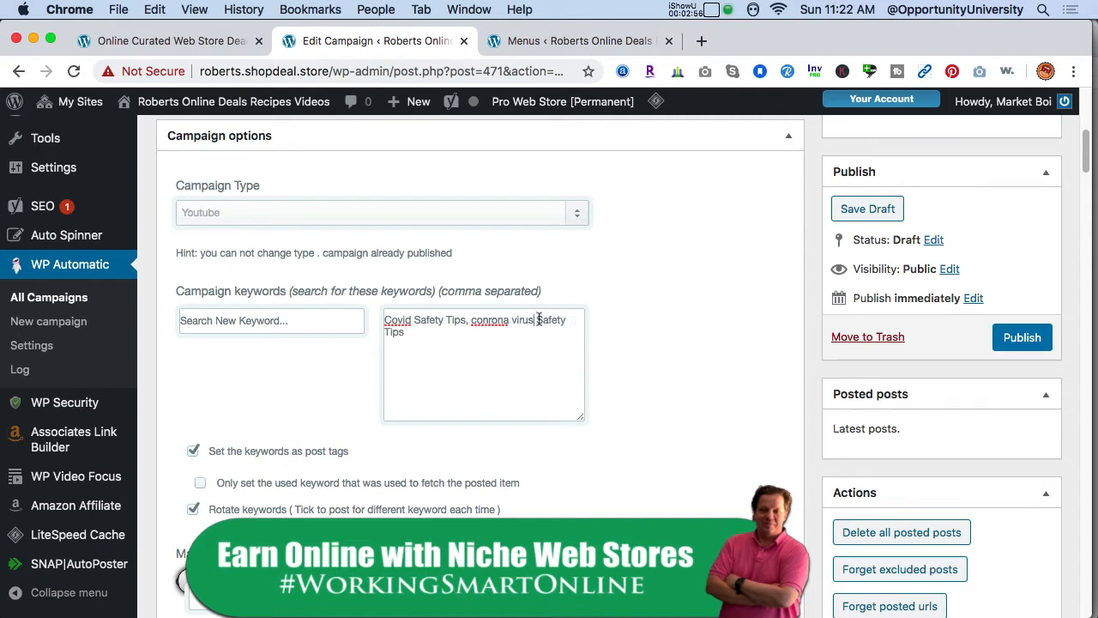
double_click(495, 319)
type("conrona")
key("BackSpace")
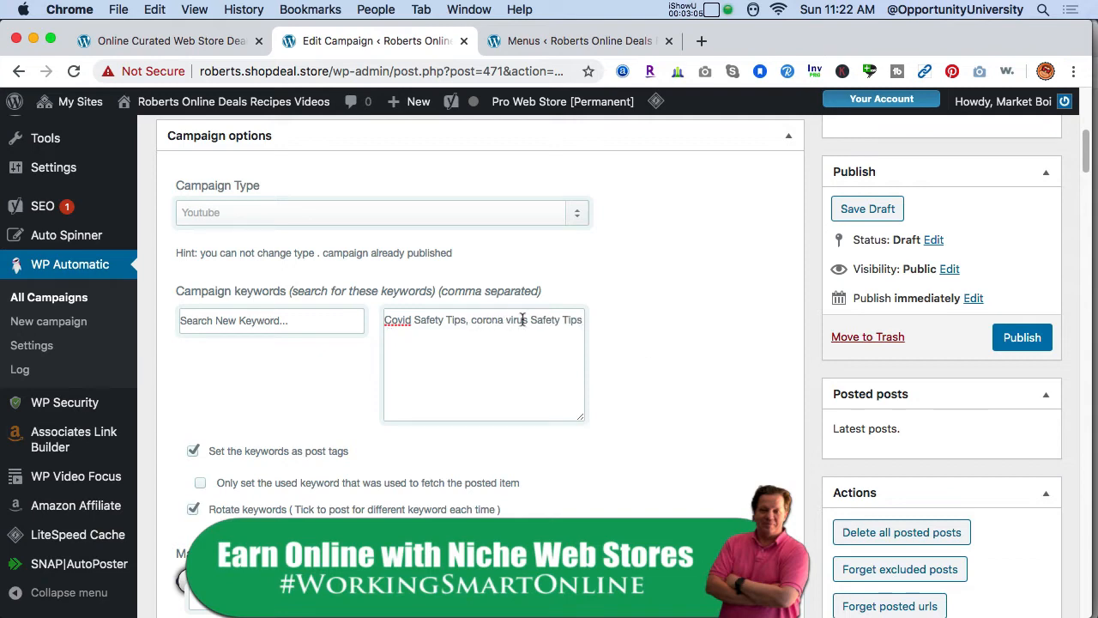
- Set the exclude-older-than date to 05 January 2020
left_click_drag(1085, 174, 1075, 209)
scroll(1075, 209, "up", 1)
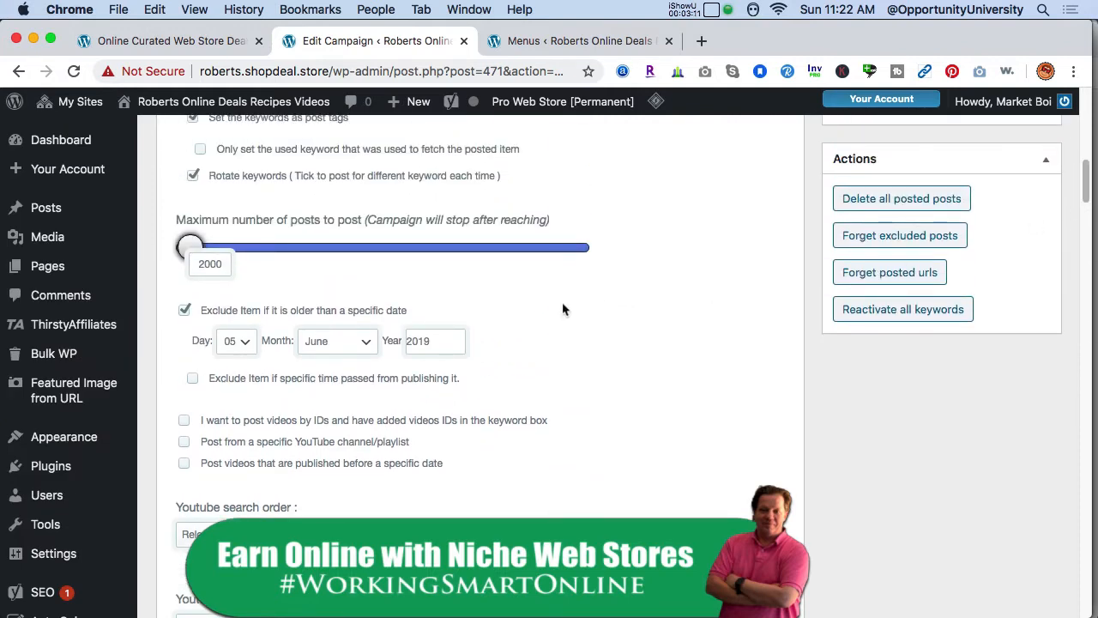
double_click(439, 342)
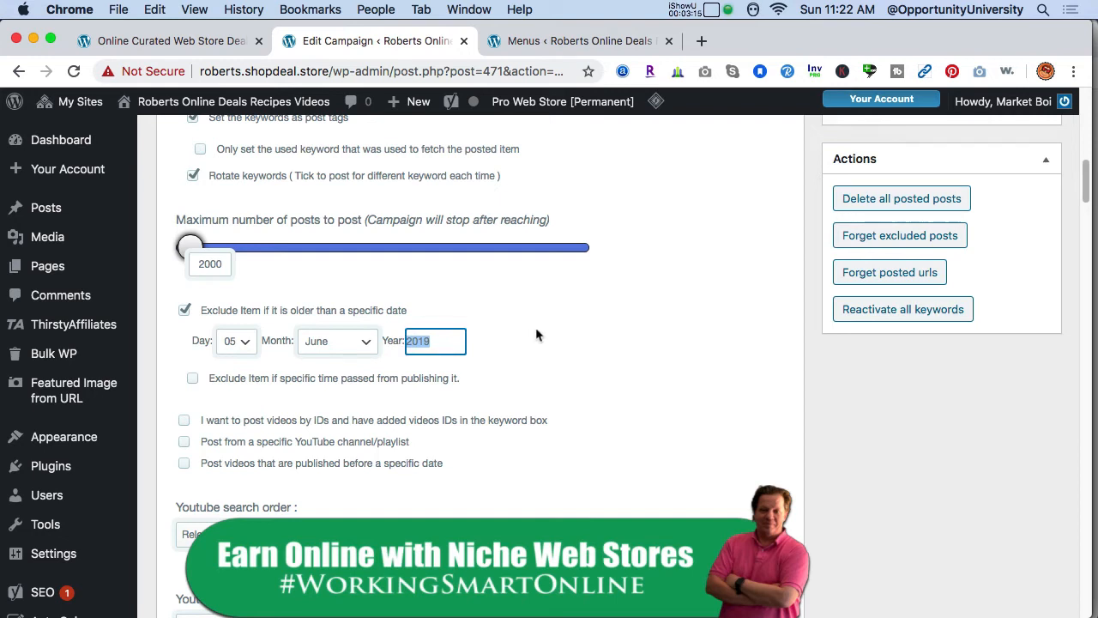
type("20")
left_click(348, 343)
left_click(350, 287)
left_click(343, 341)
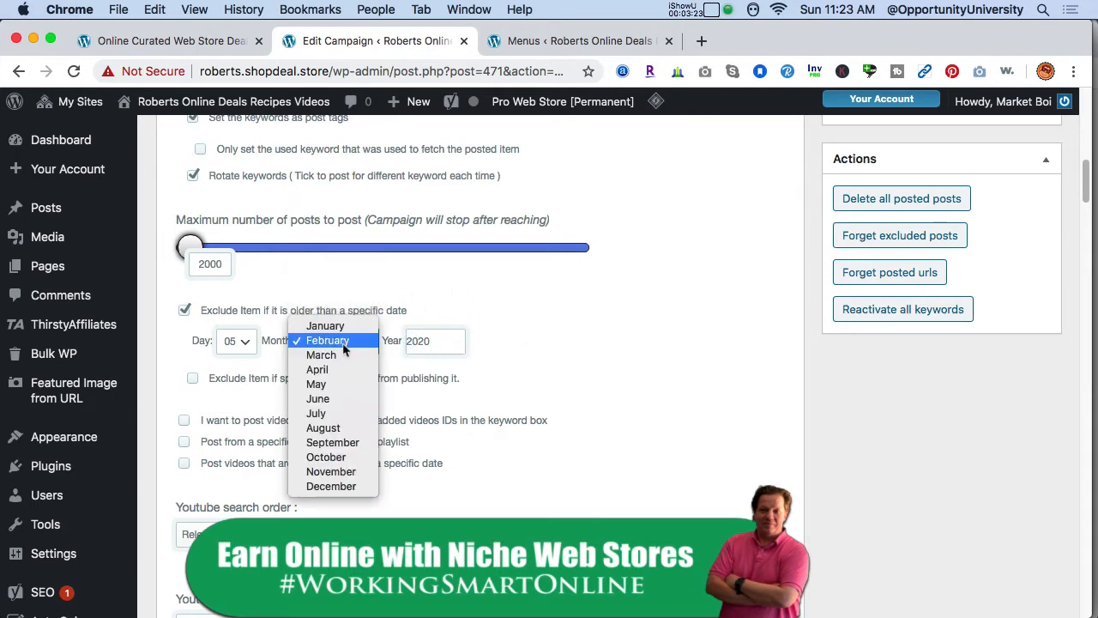
left_click(346, 327)
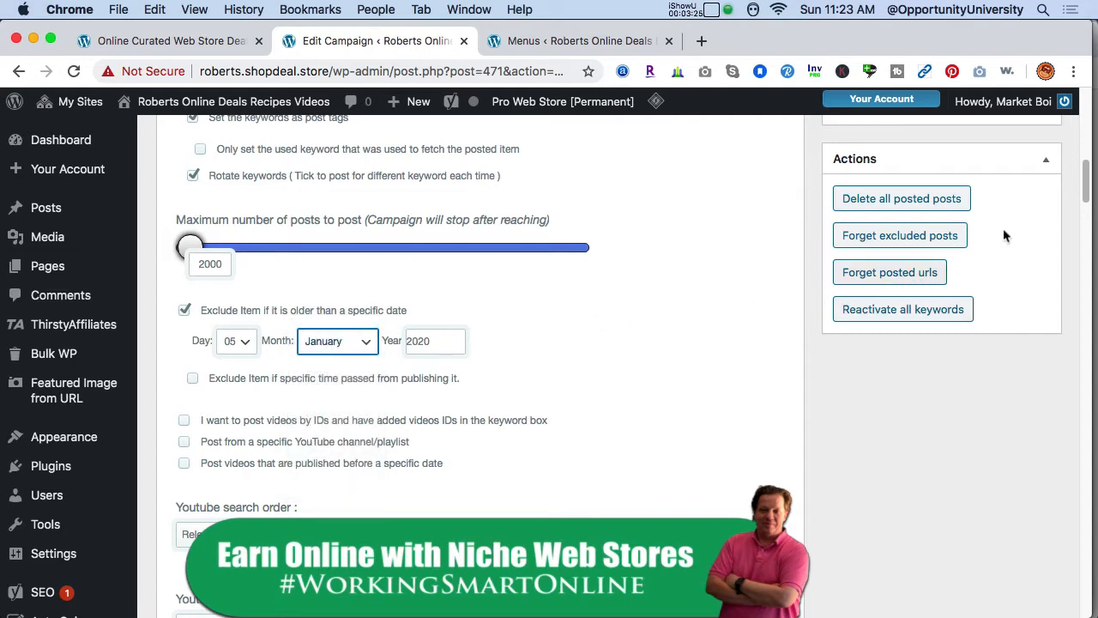
- Set the post category to COVID Safety Tips and publish the campaign
left_click_drag(1081, 194, 1020, 433)
left_click(528, 420)
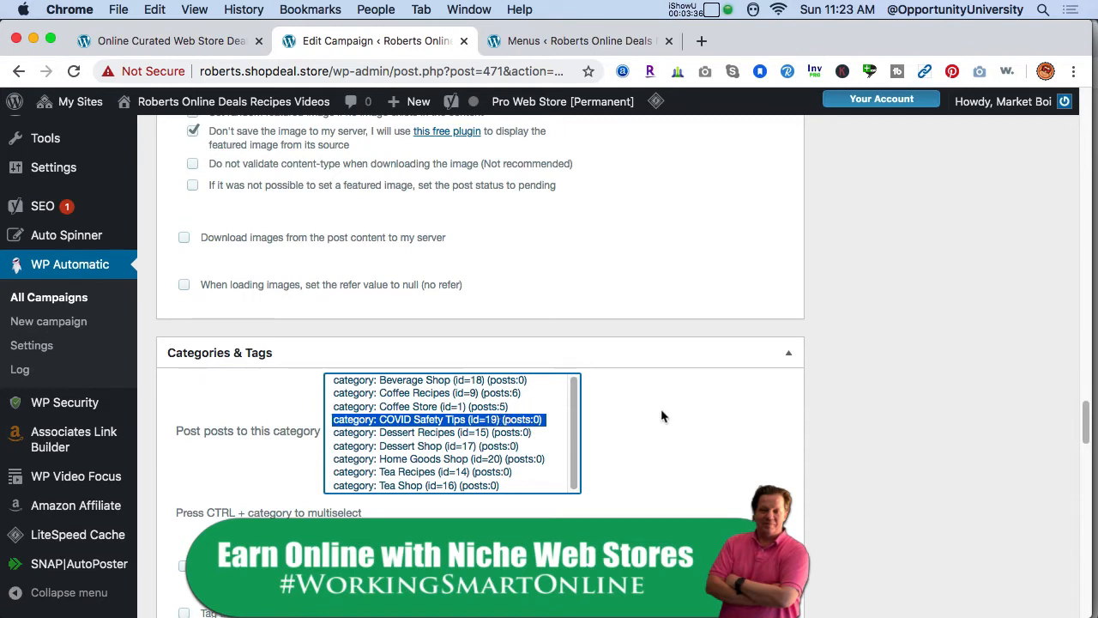
left_click_drag(1086, 410, 1078, 129)
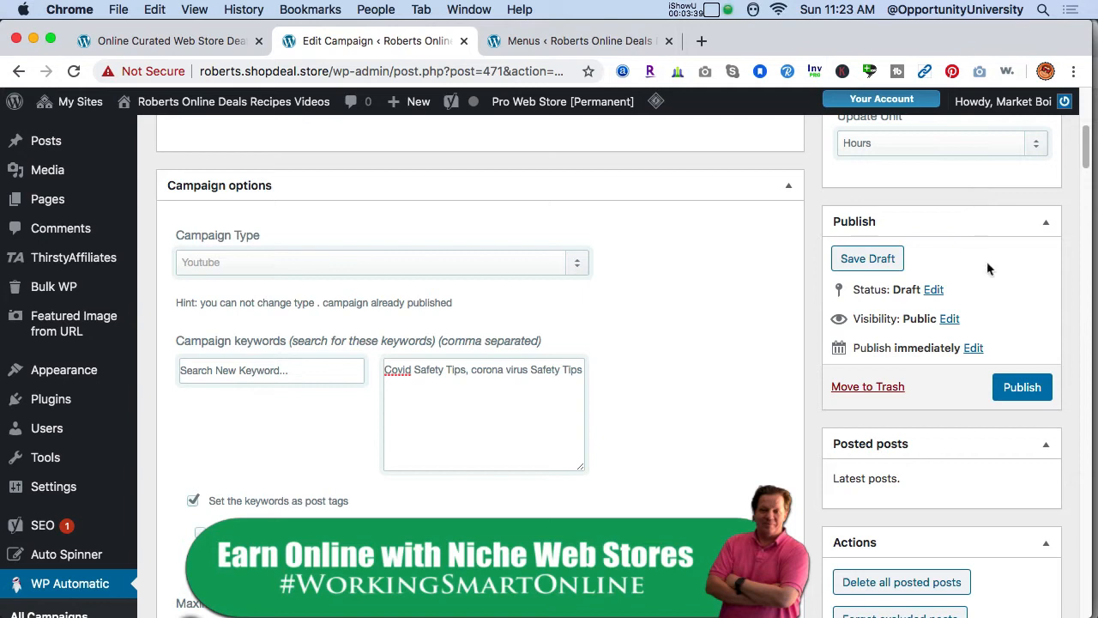
left_click(1032, 391)
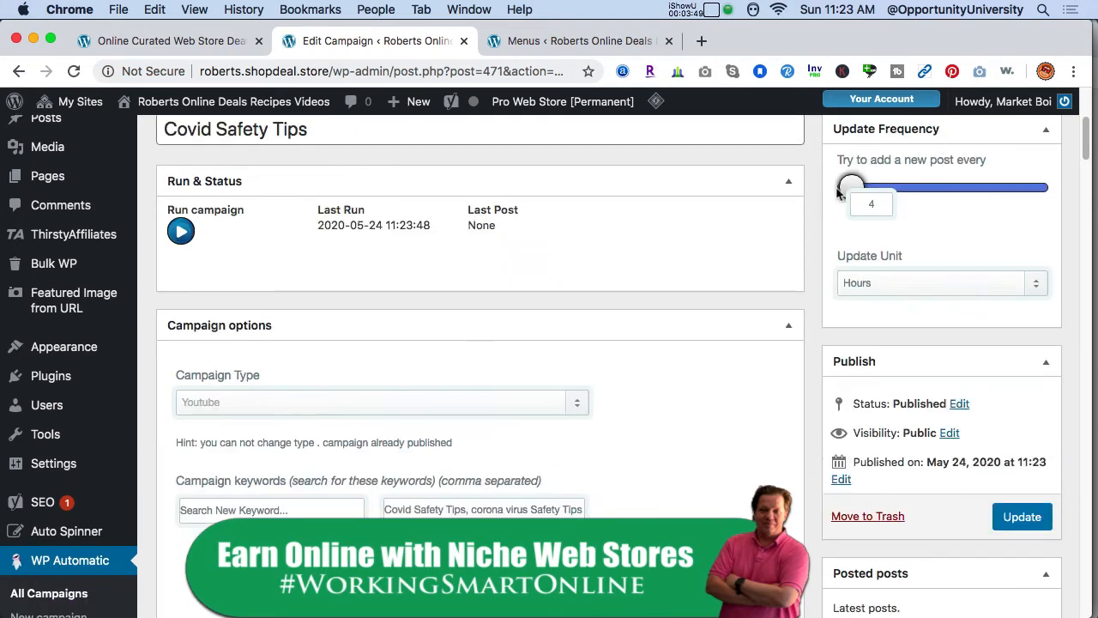
- Run the campaign five times to fetch and post new videos
left_click(181, 230)
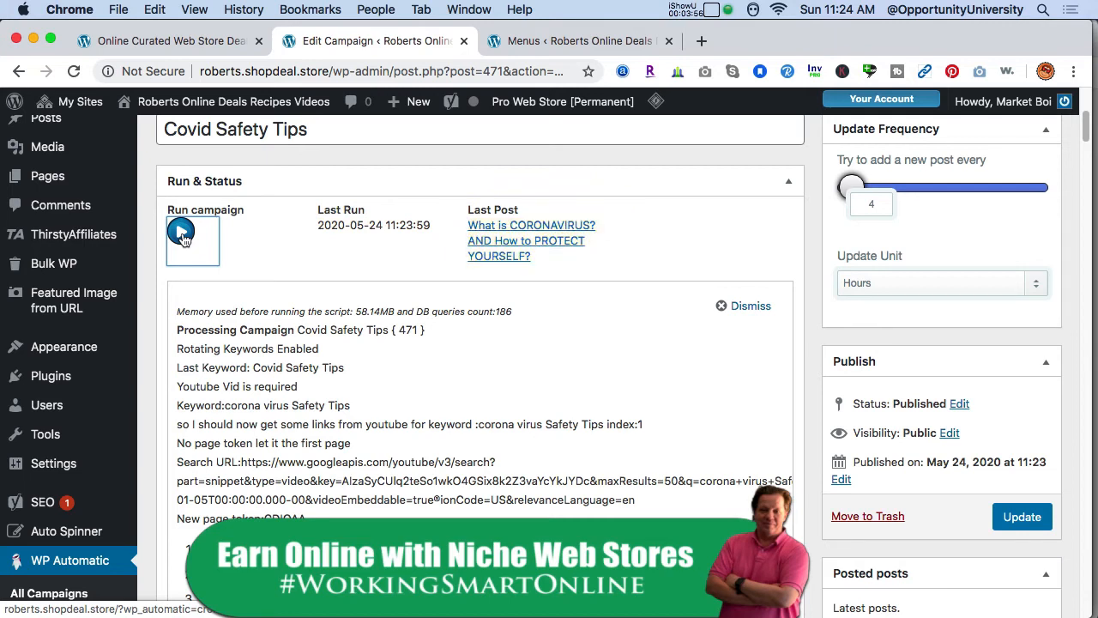
left_click(182, 237)
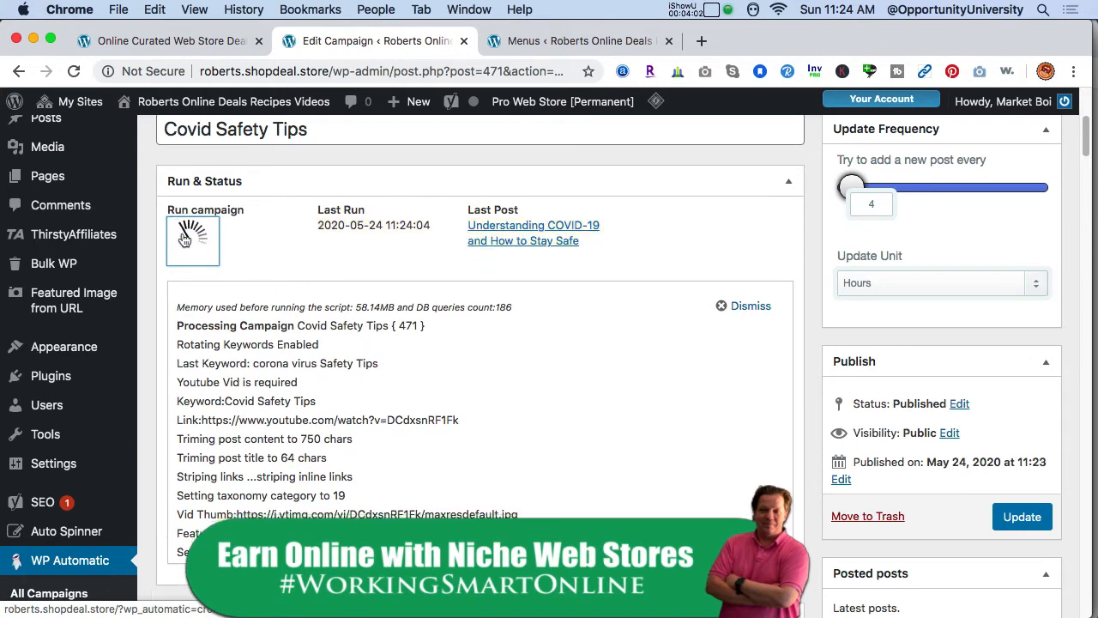
left_click(182, 237)
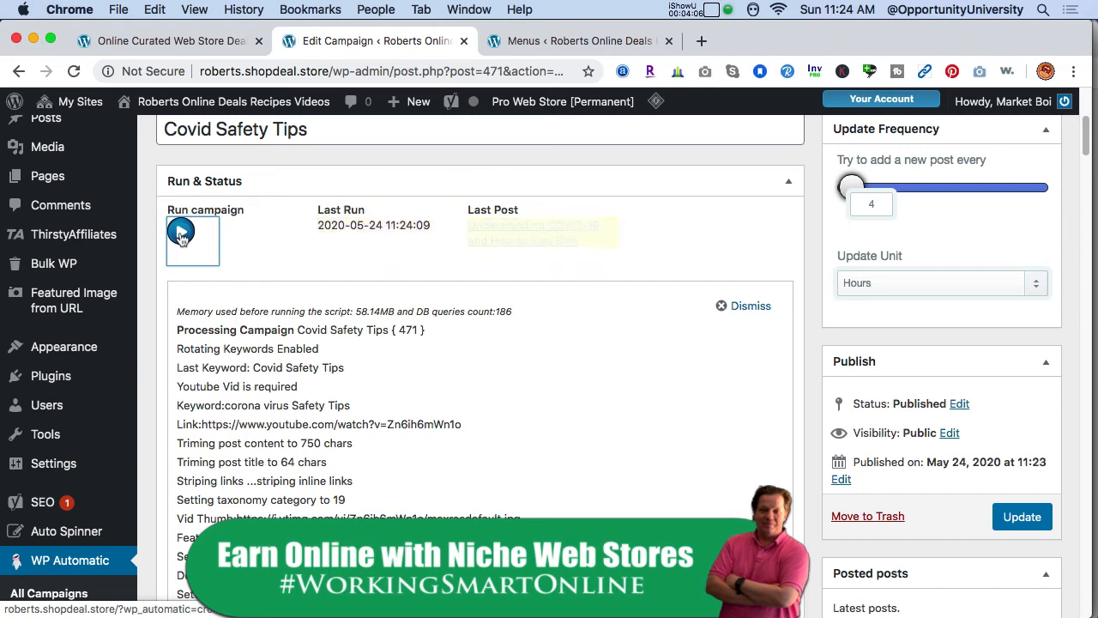
left_click(182, 236)
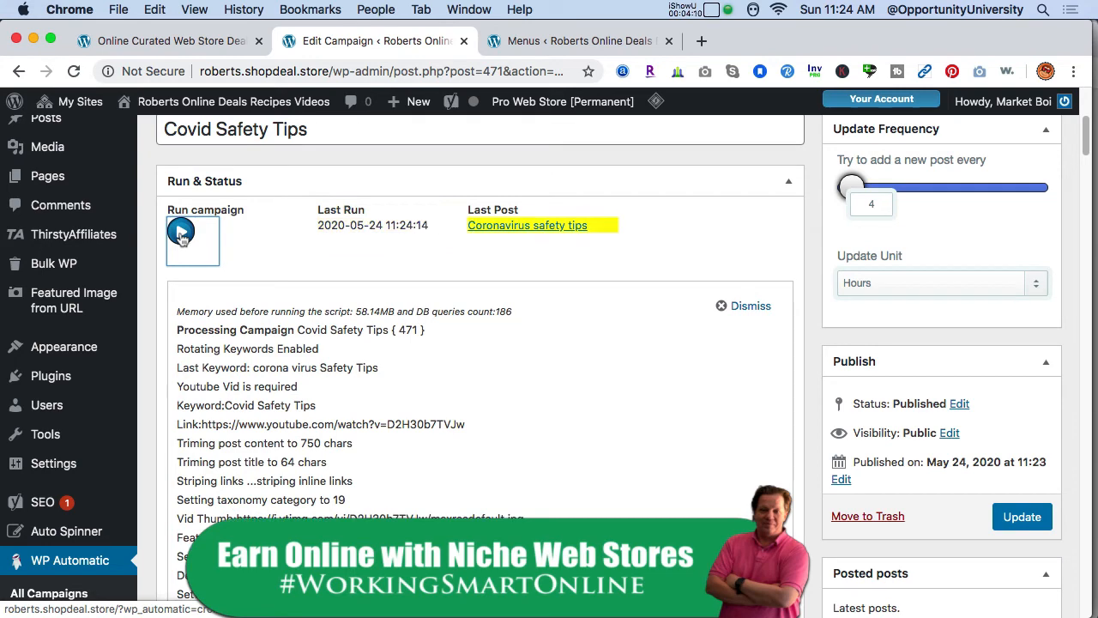
left_click(181, 237)
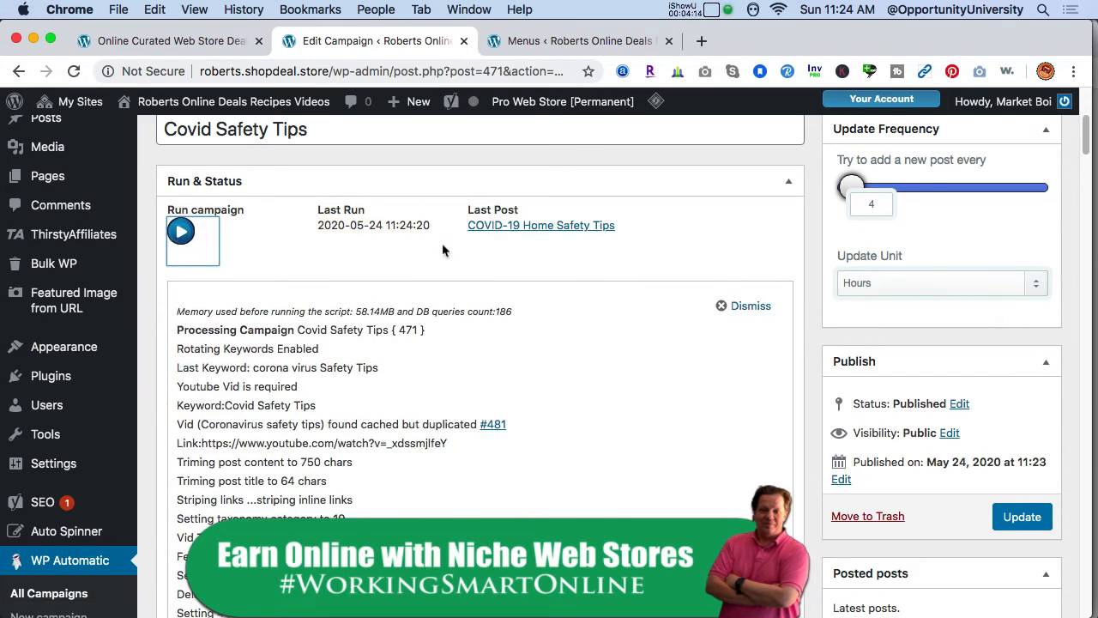
scroll(705, 261, "down", 5)
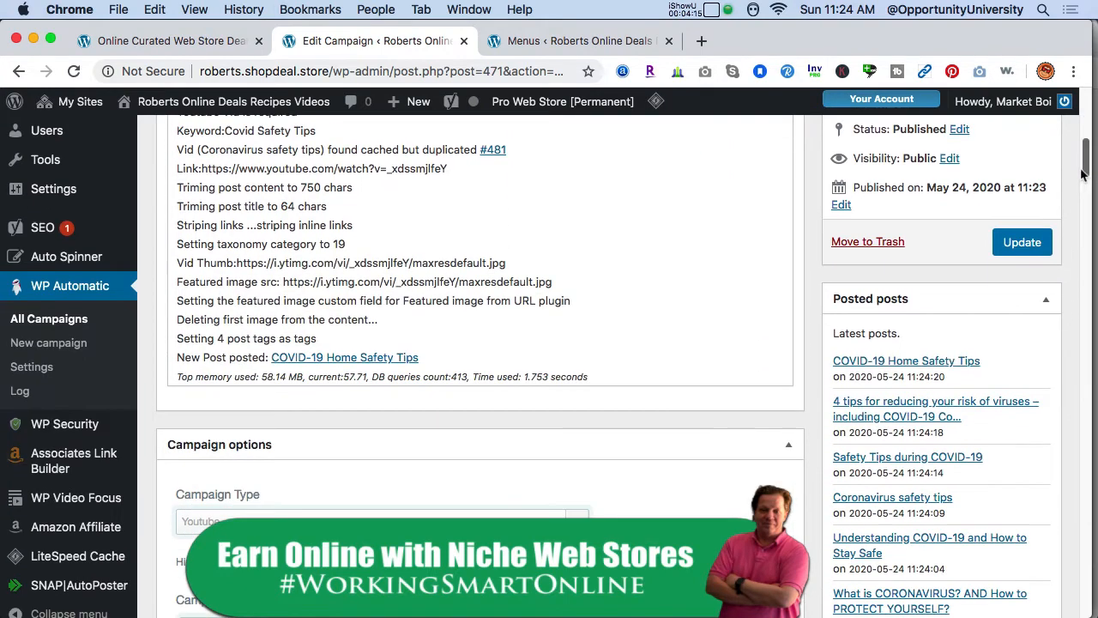
- Open the Dessert Recipes campaign from the campaigns list and copy its title
left_click(95, 329)
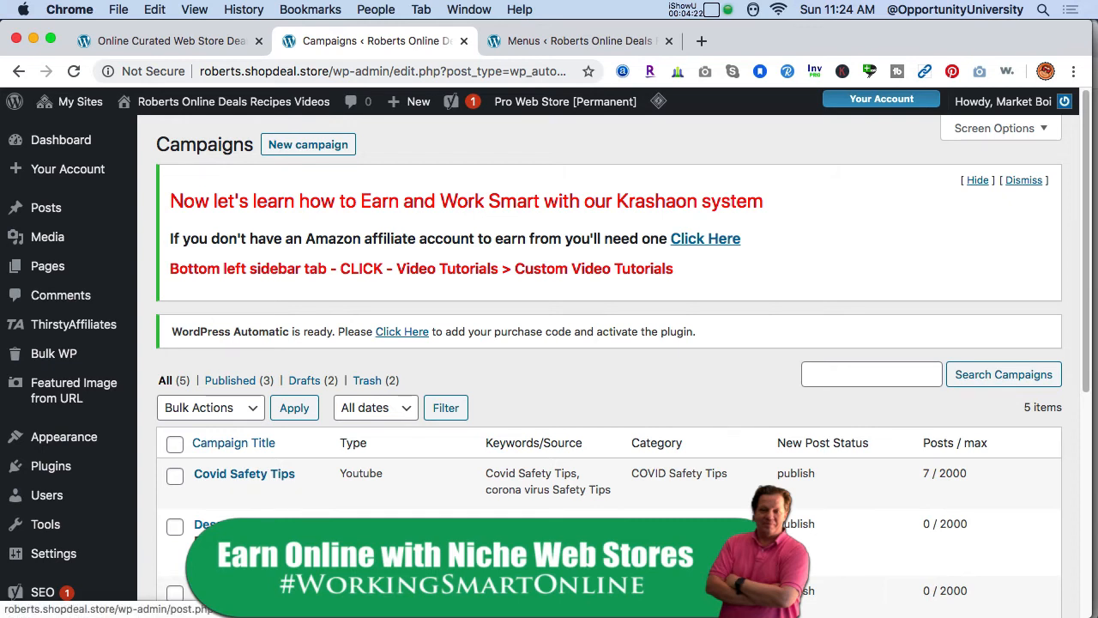
left_click(210, 525)
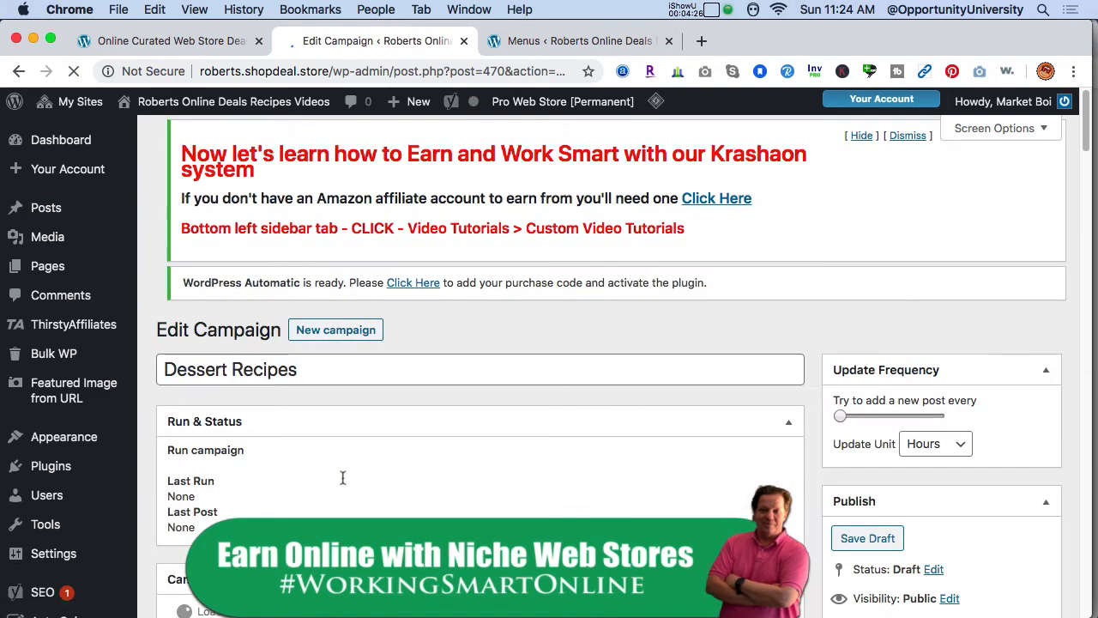
left_click(311, 386)
key("super+a")
key("super+c")
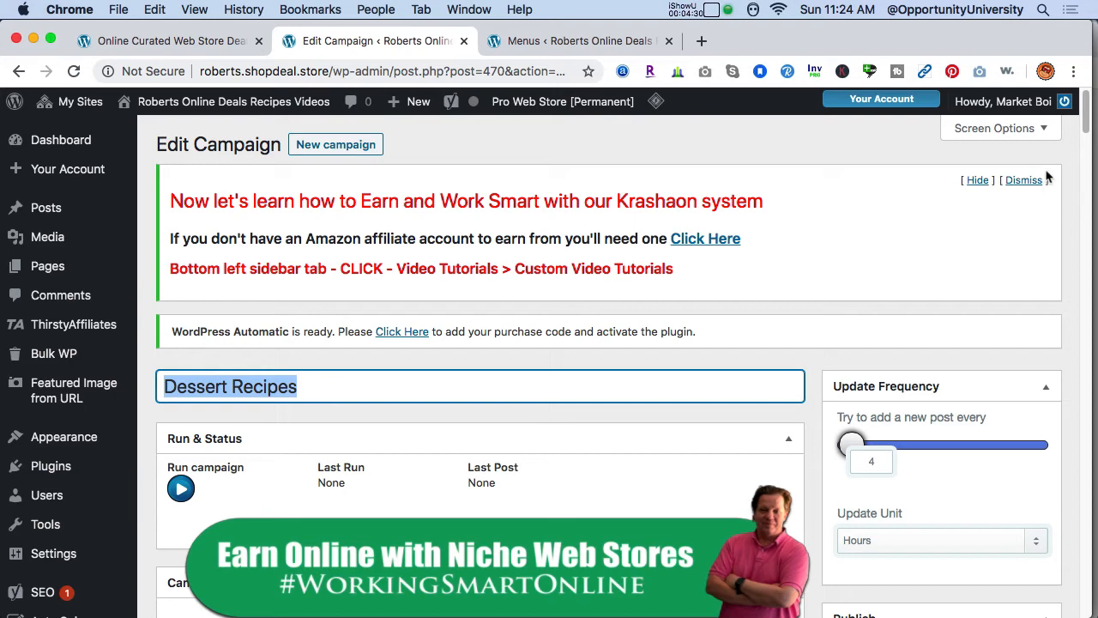
- Set the campaign keywords to Dessert Recipes, low carb Dessert Recipes, healthy Dessert Recipes
left_click_drag(1085, 131, 1076, 162)
left_click(464, 410)
key("super+a")
key("super+v")
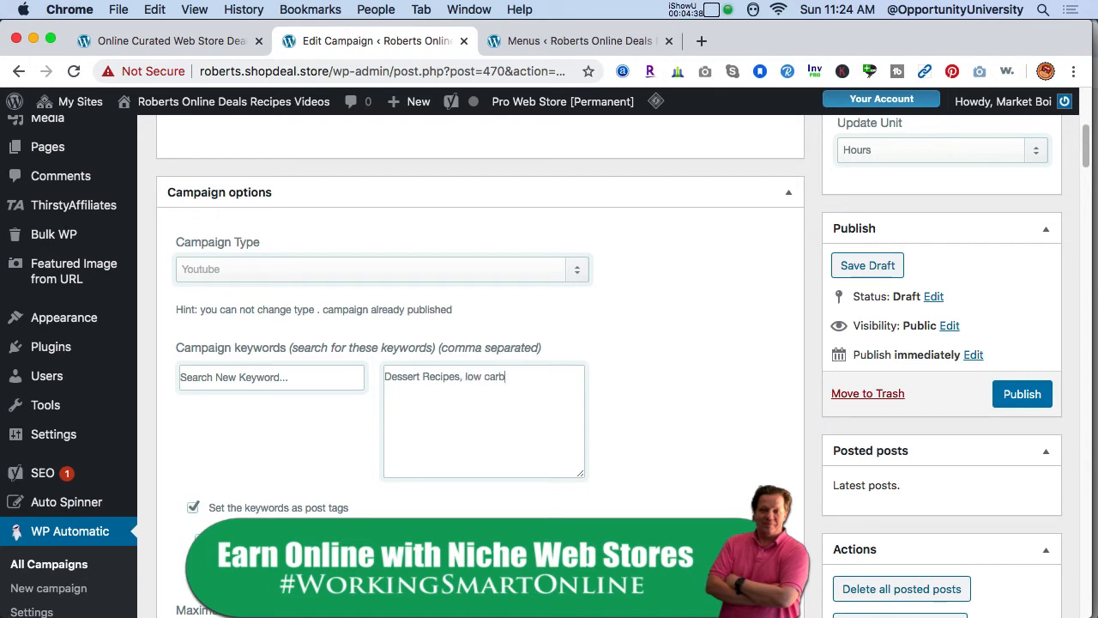
type(", low carb")
key("super+v")
type(",")
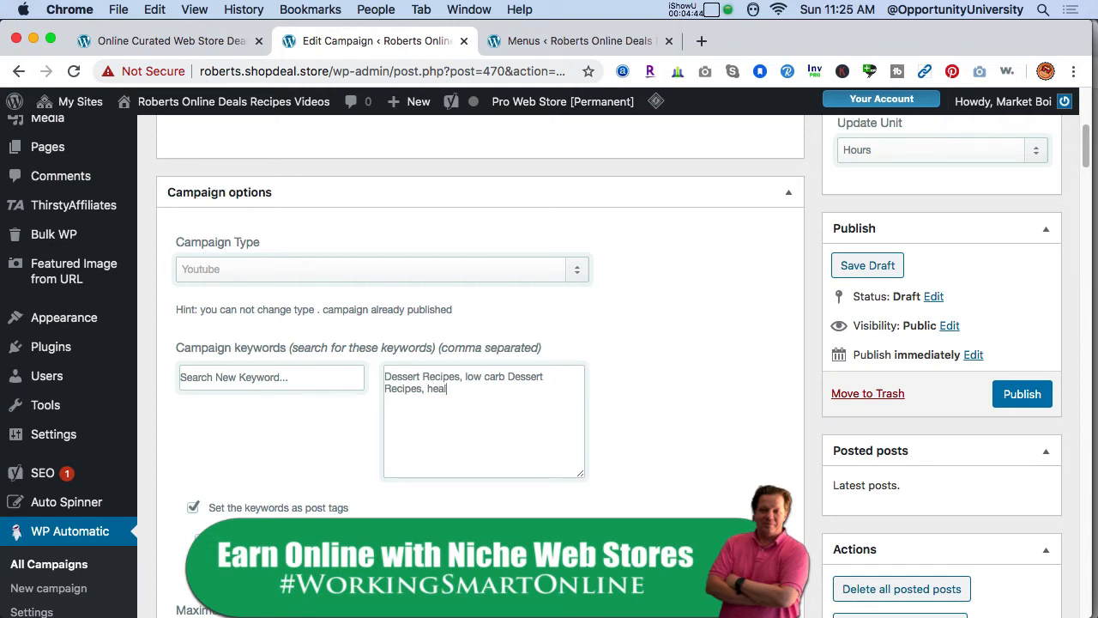
type("healthy")
key("super+v")
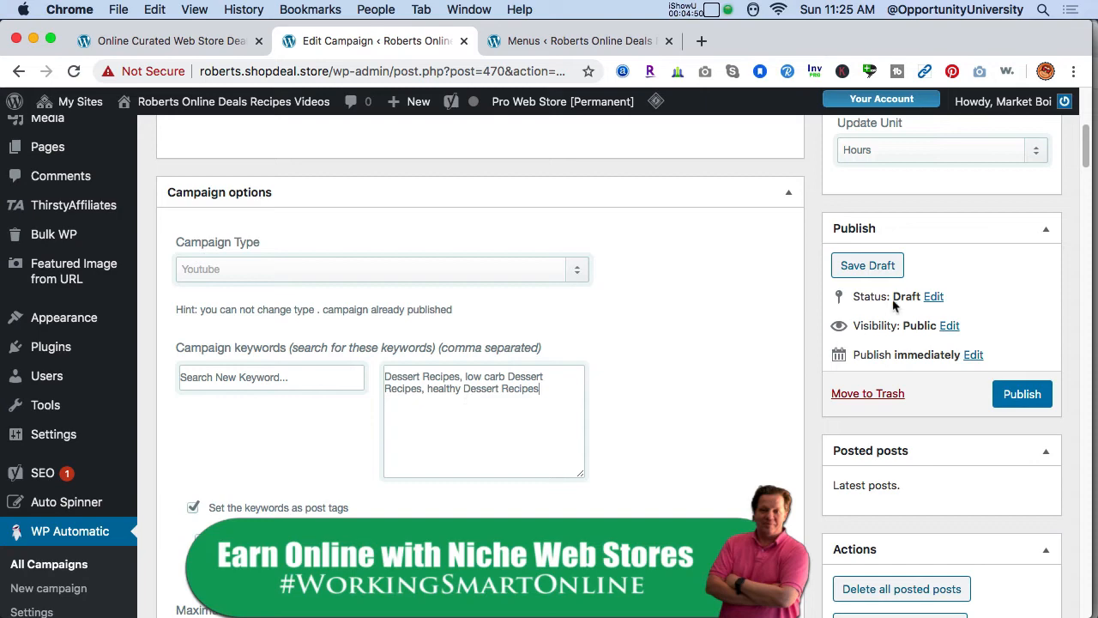
- Set the post category to Dessert Recipes and publish the campaign
left_click_drag(1087, 165, 1077, 441)
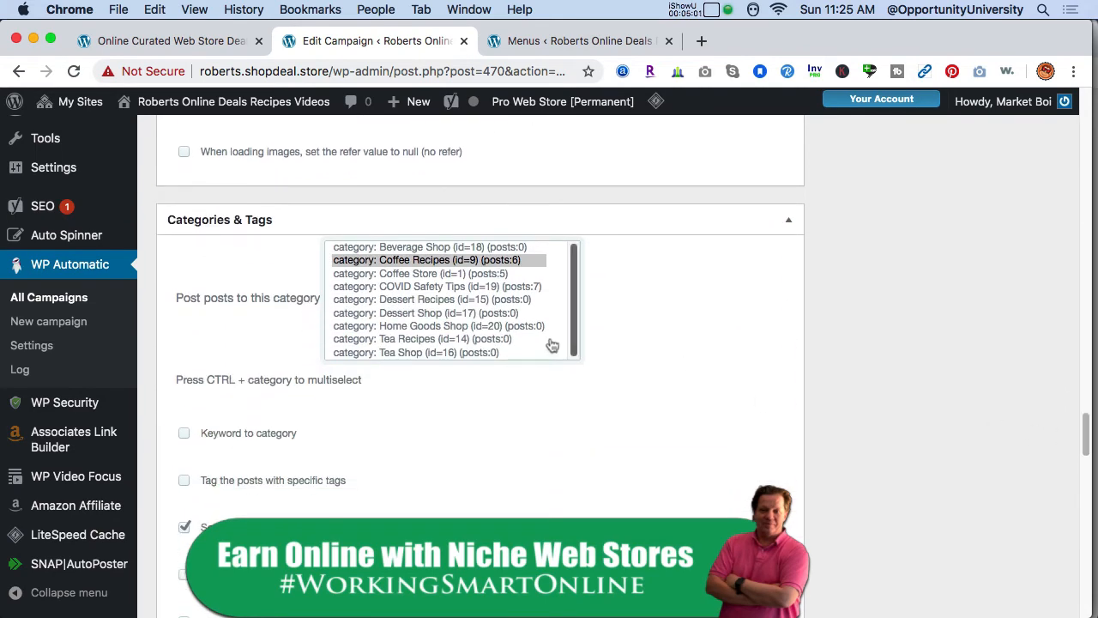
left_click(489, 301)
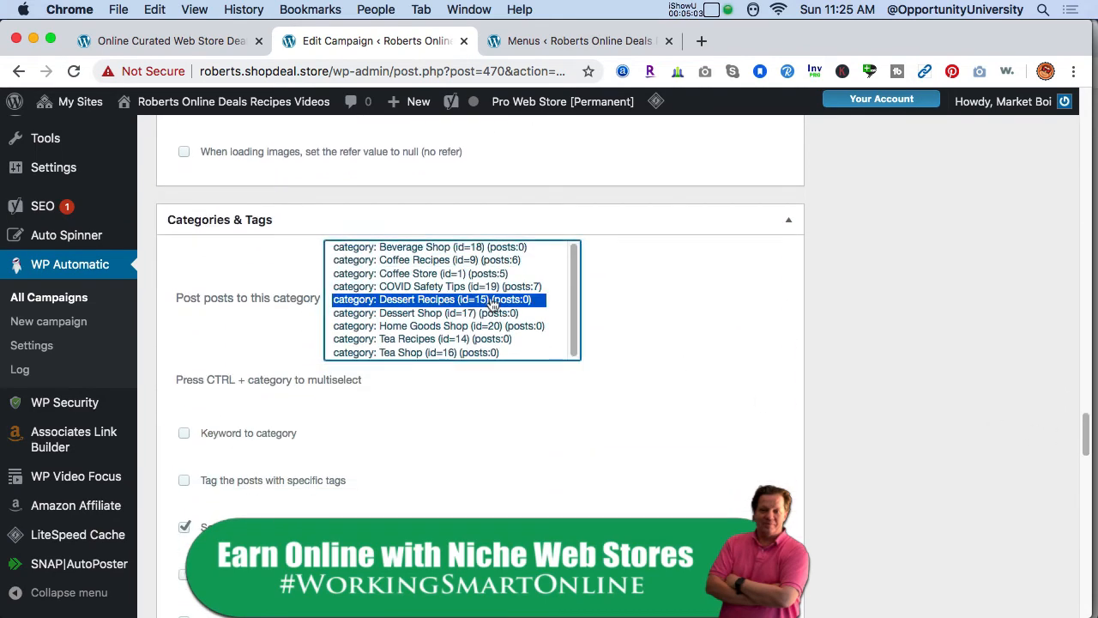
left_click_drag(1086, 434, 1046, 135)
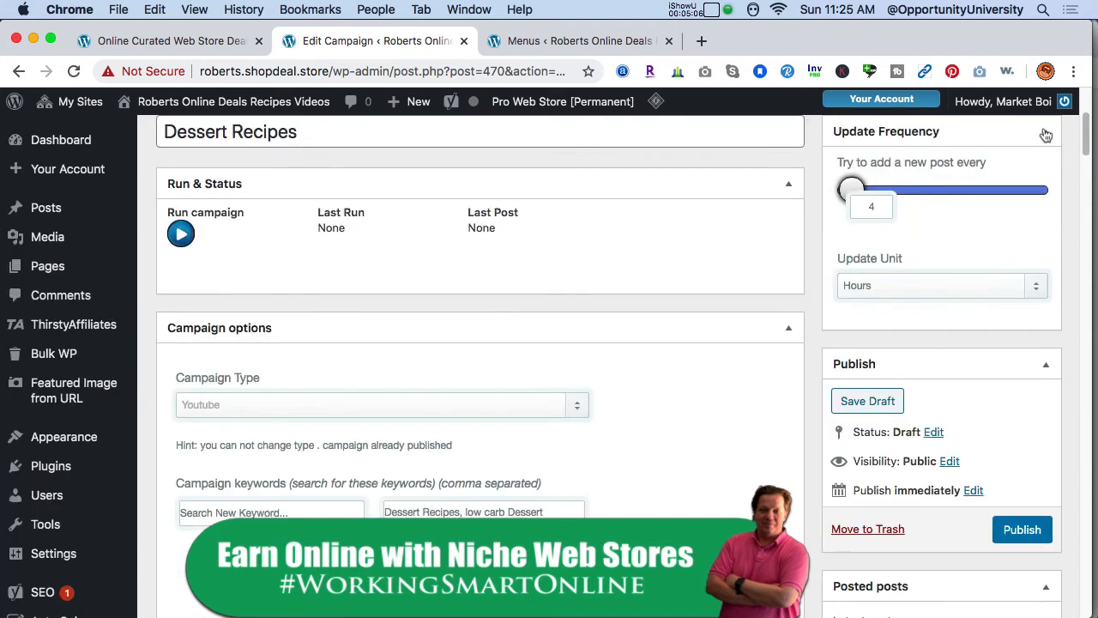
left_click(1023, 530)
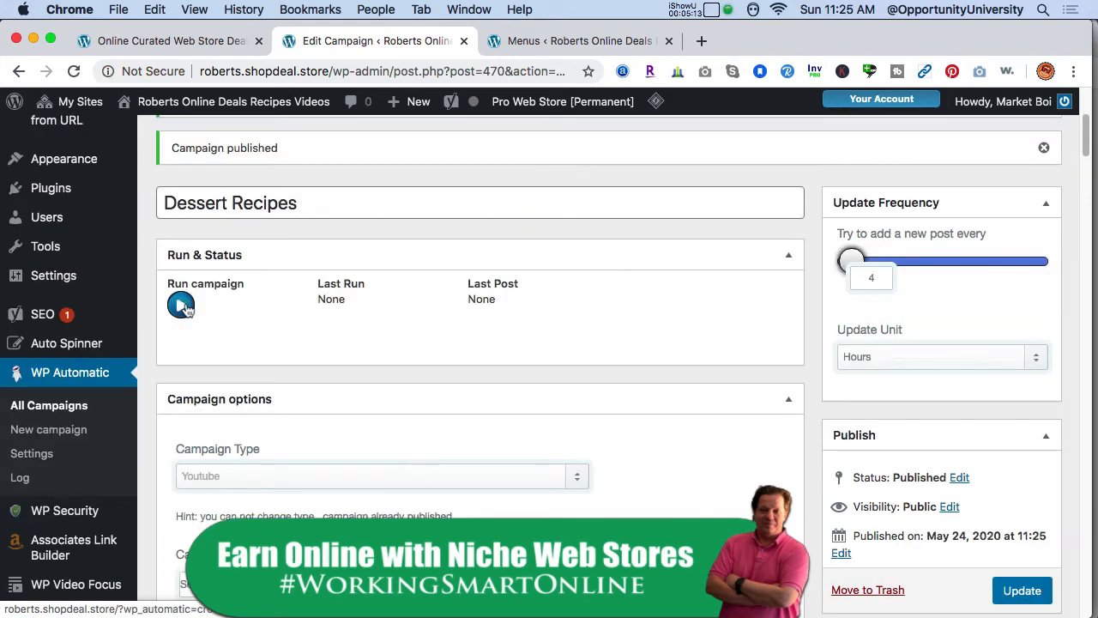
- Run the Dessert Recipes campaign several times to fetch and post new videos
left_click(182, 307)
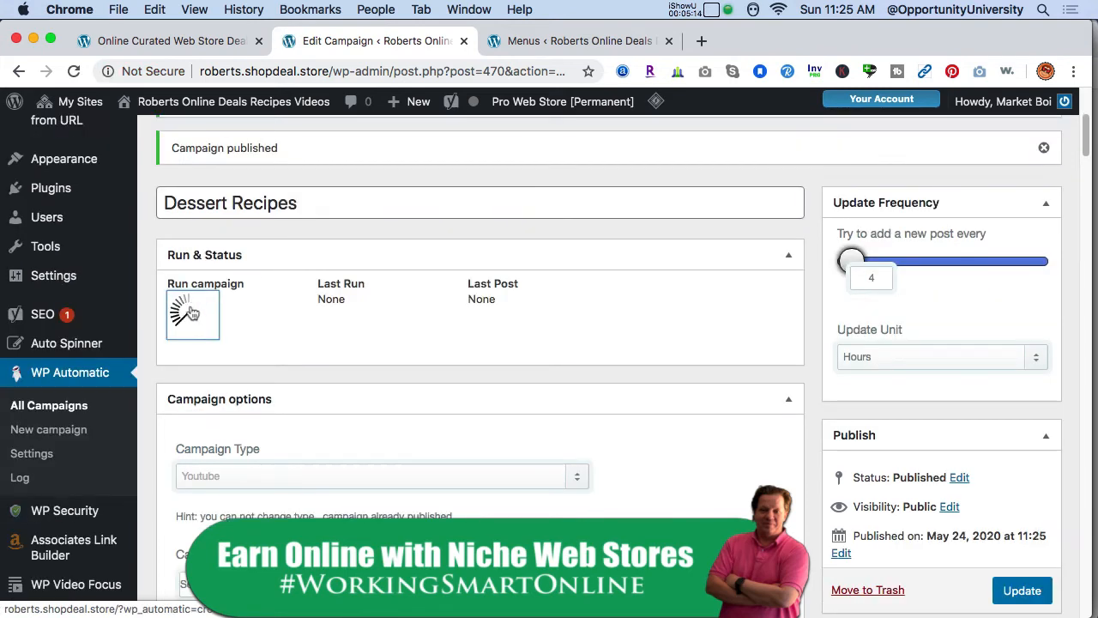
left_click(192, 314)
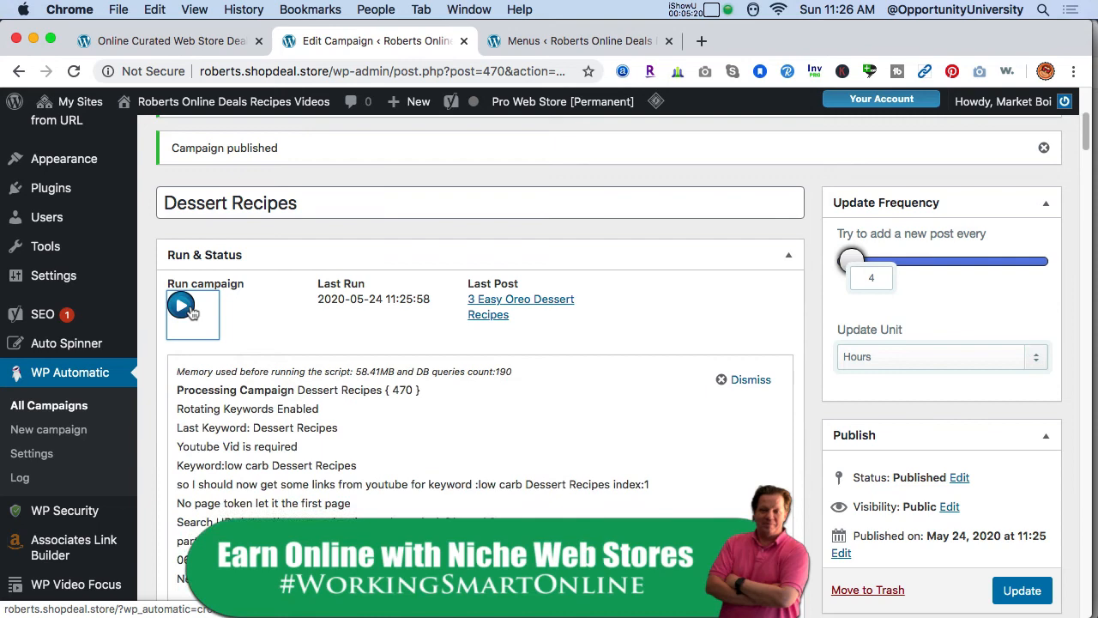
left_click(192, 313)
left_click(193, 313)
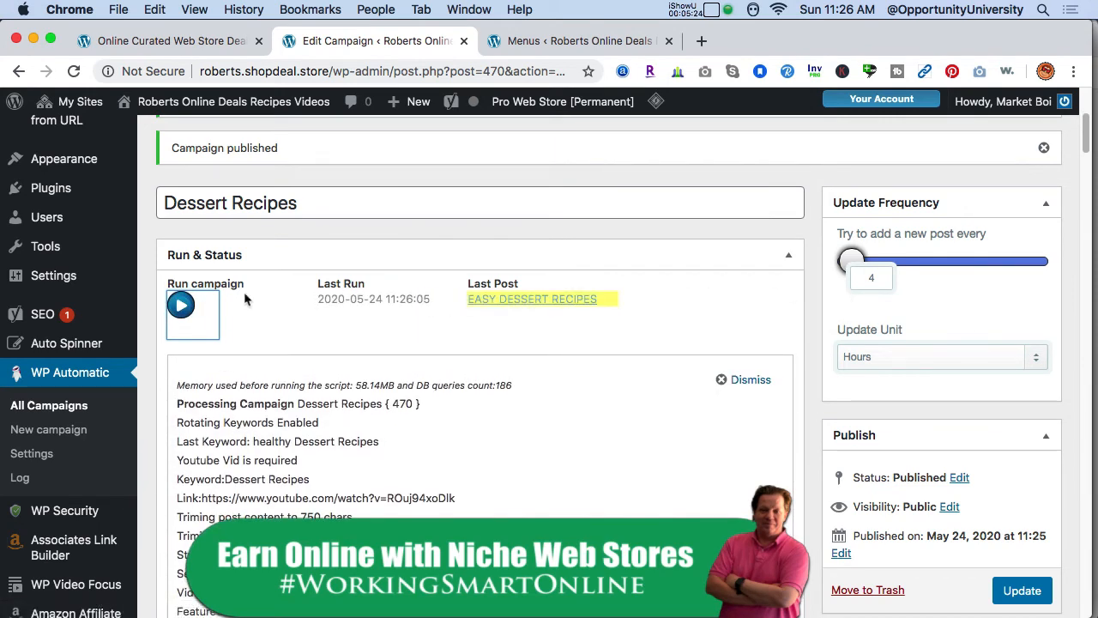
left_click(187, 309)
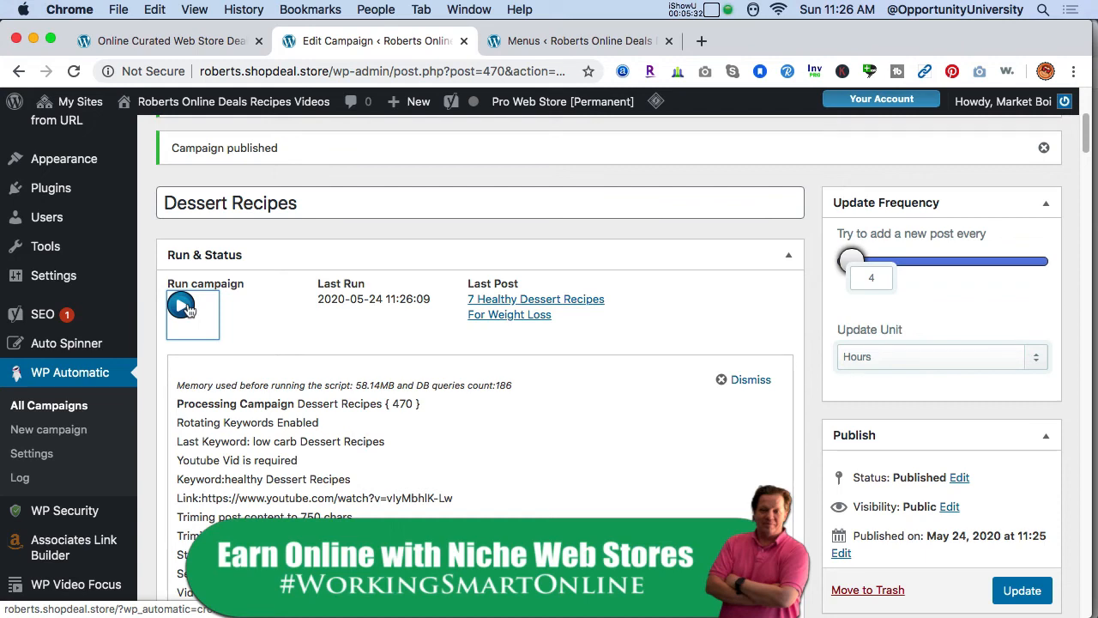
left_click(185, 307)
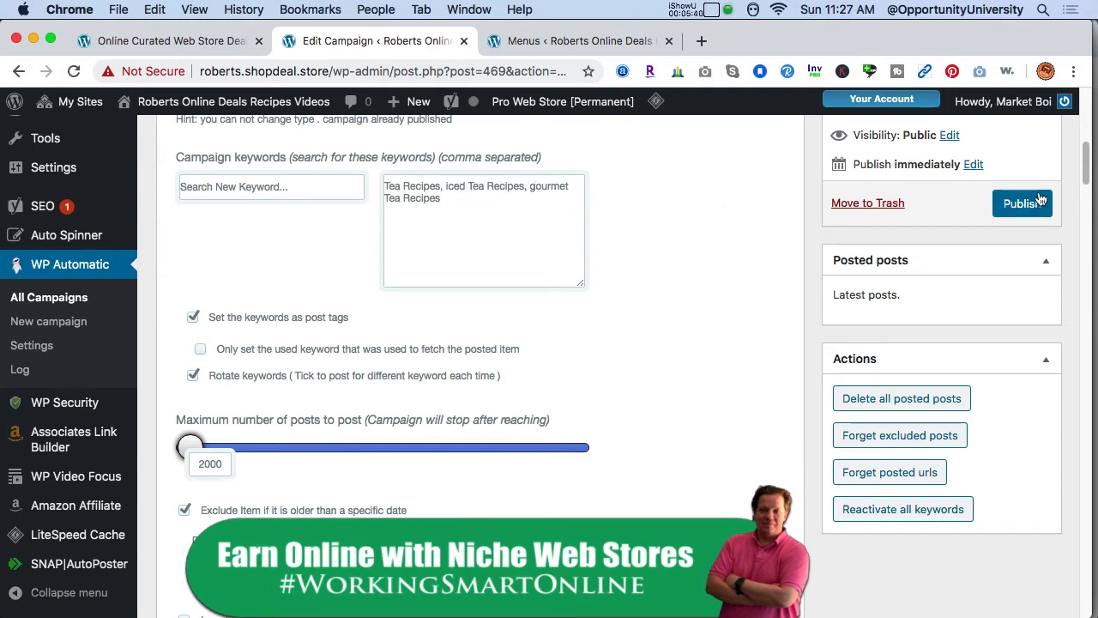
- In the Tea Recipes campaign, set the post category to Tea Recipes and publish the campaign
left_click_drag(1085, 170, 1057, 439)
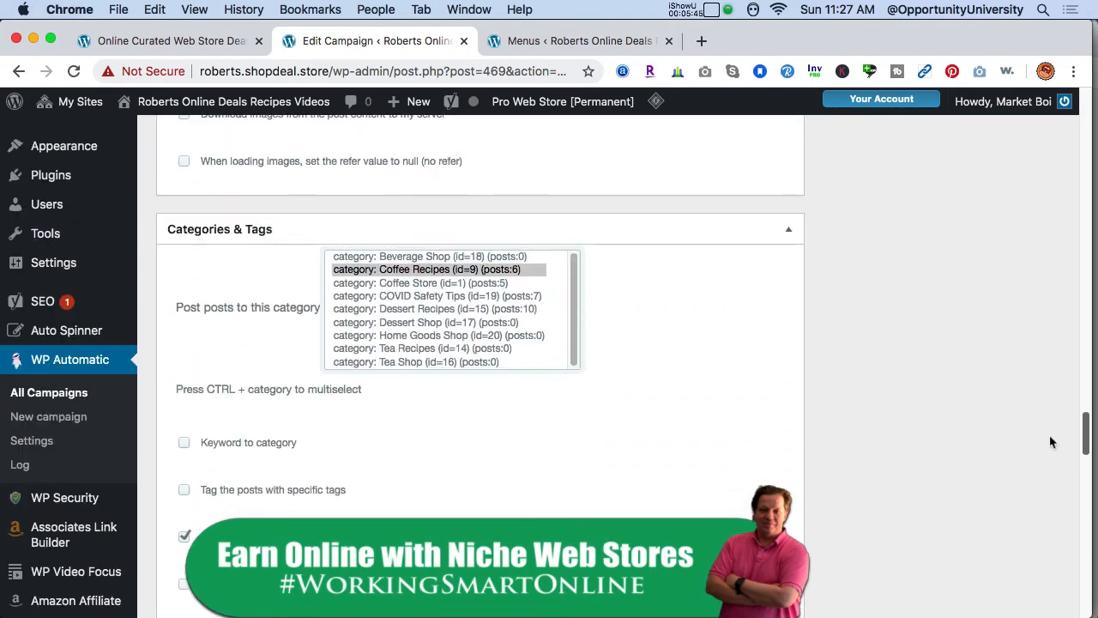
left_click(490, 354)
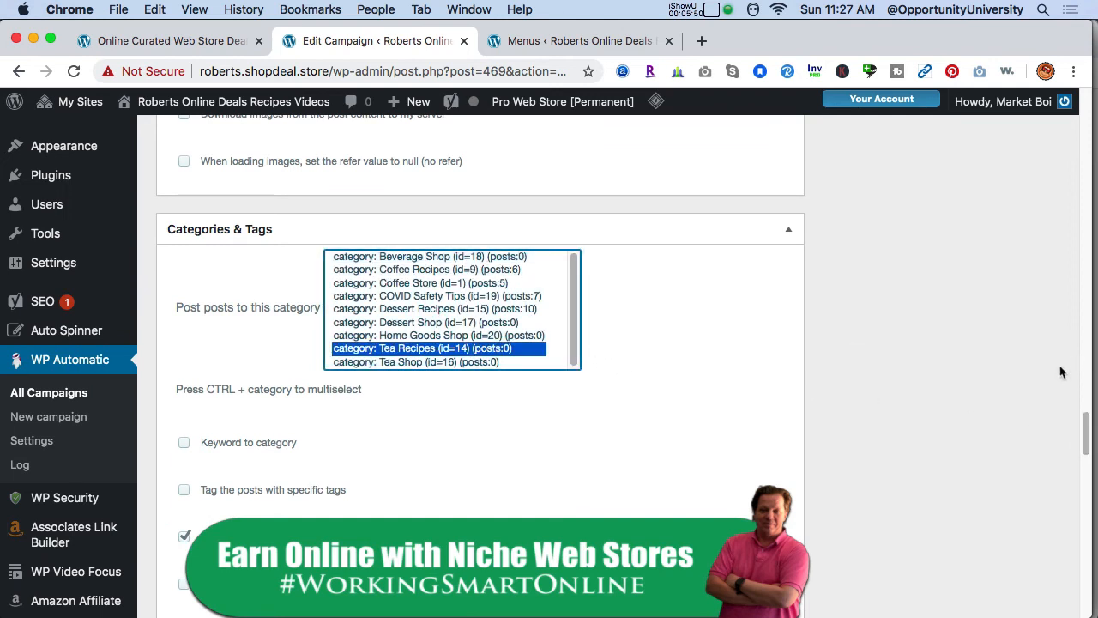
scroll(1085, 423, "down", 4)
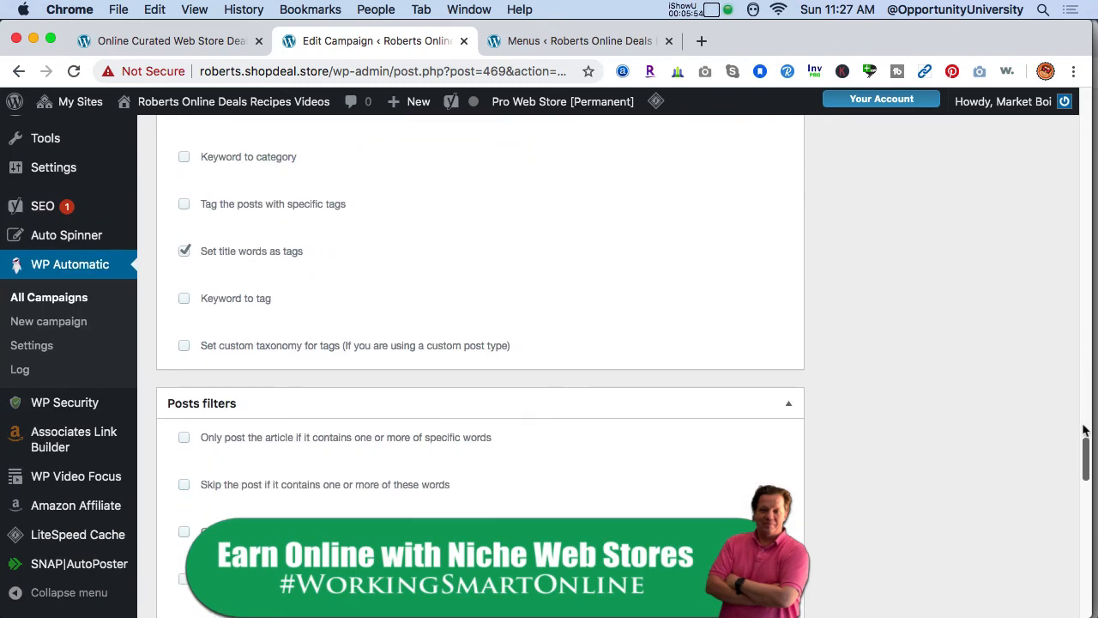
left_click_drag(1084, 429, 1064, 129)
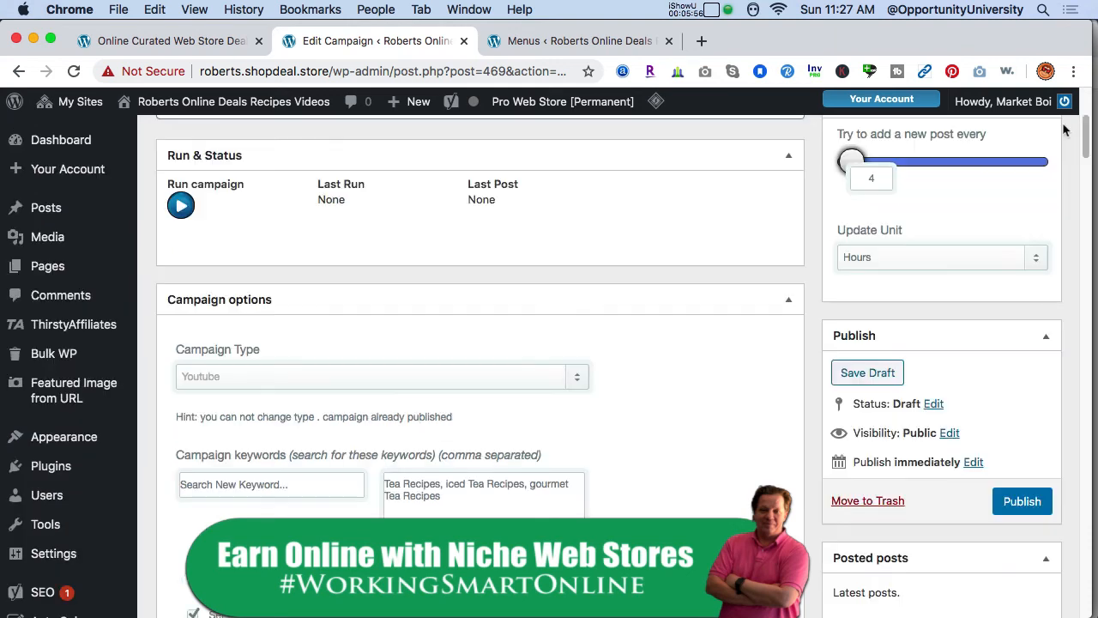
left_click(1022, 501)
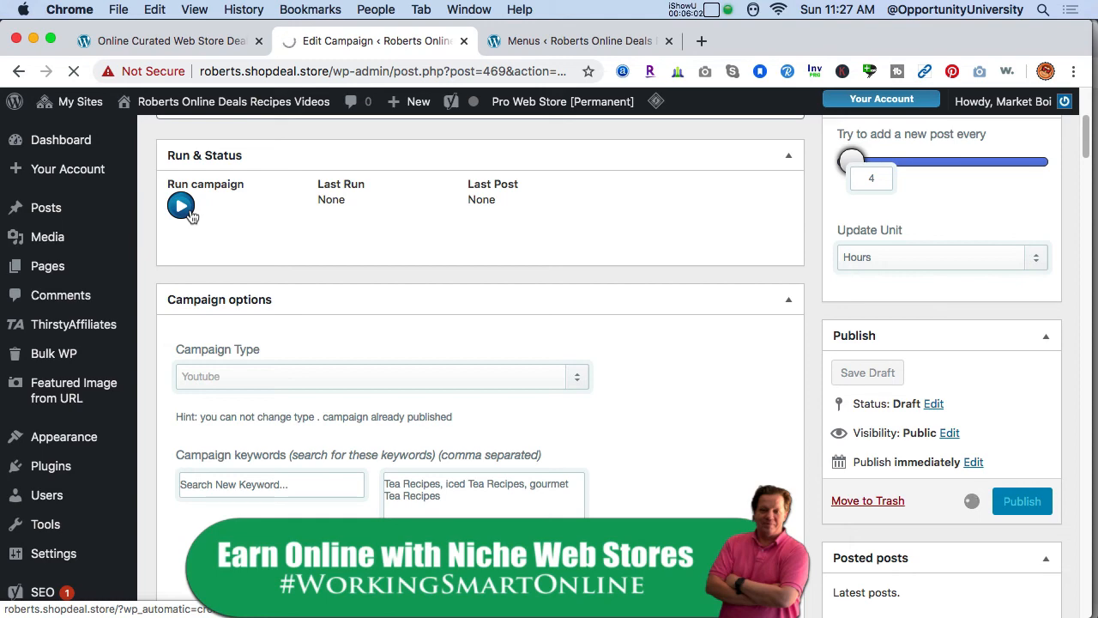
- Run the Tea Recipes campaign and open its latest posted video in a new tab
left_click(182, 208)
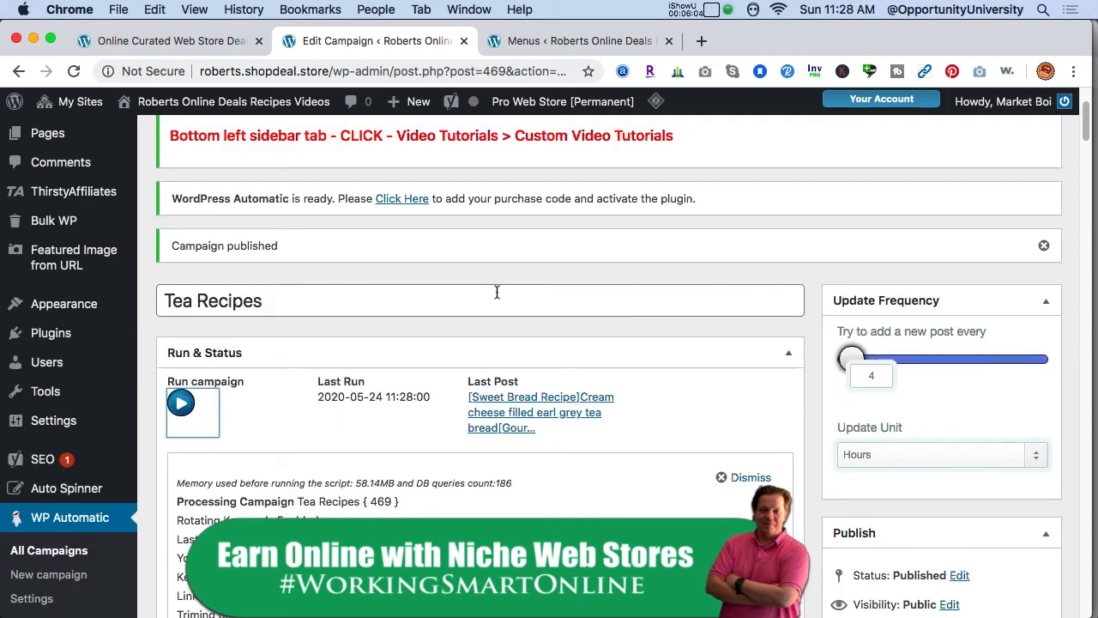
right_click(508, 403)
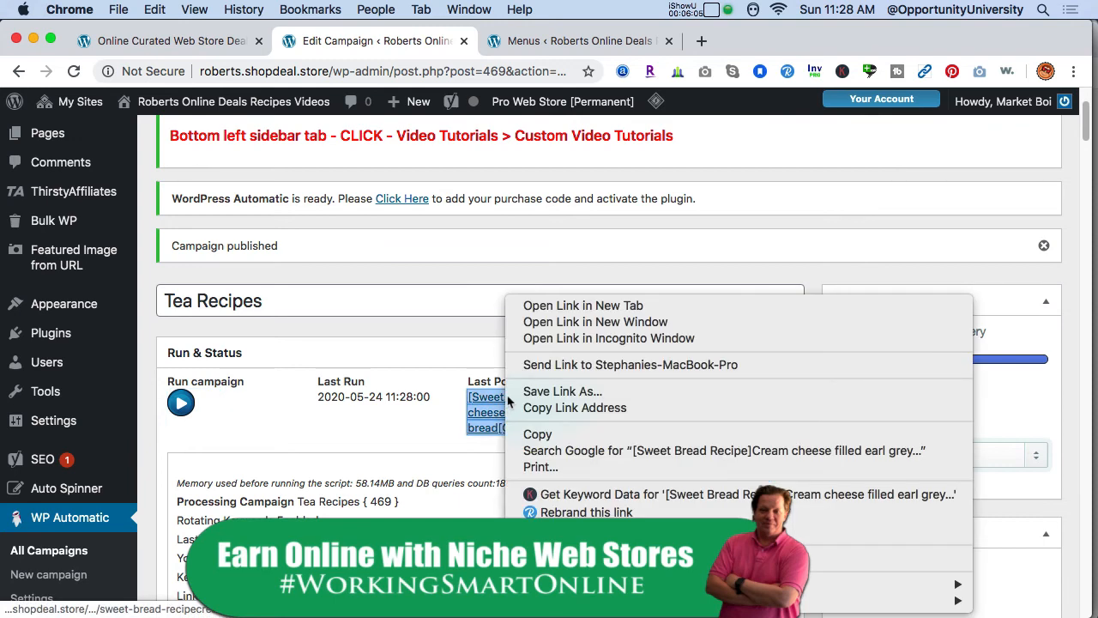
left_click(554, 307)
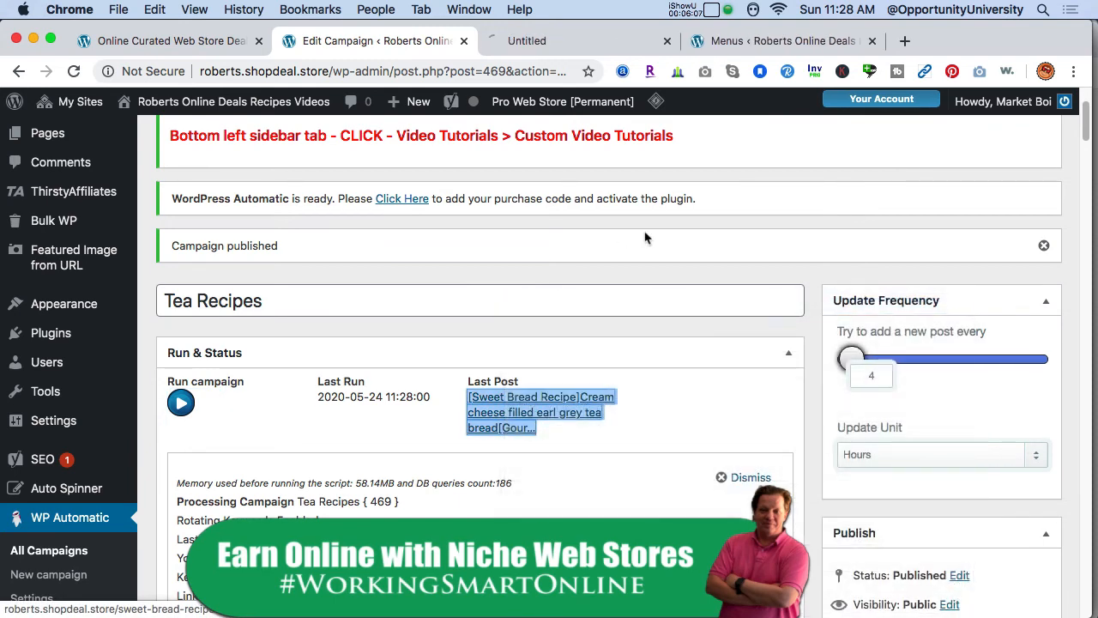